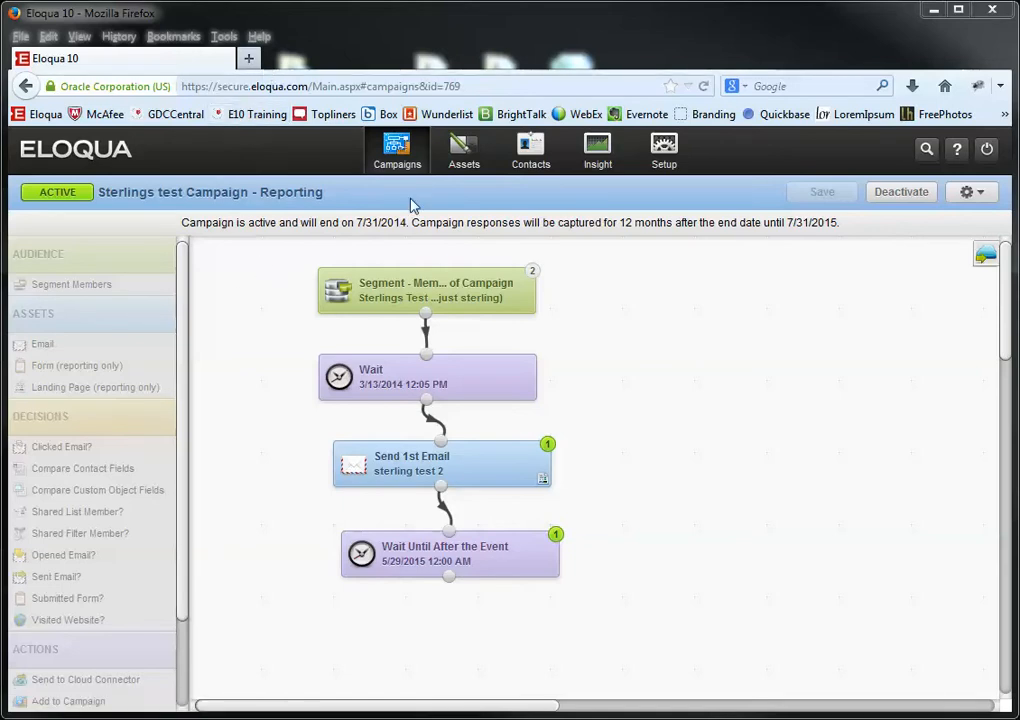
- Launch Eloqua Insight from the Eloqua 10 top navigation in a new tab
click(590, 150)
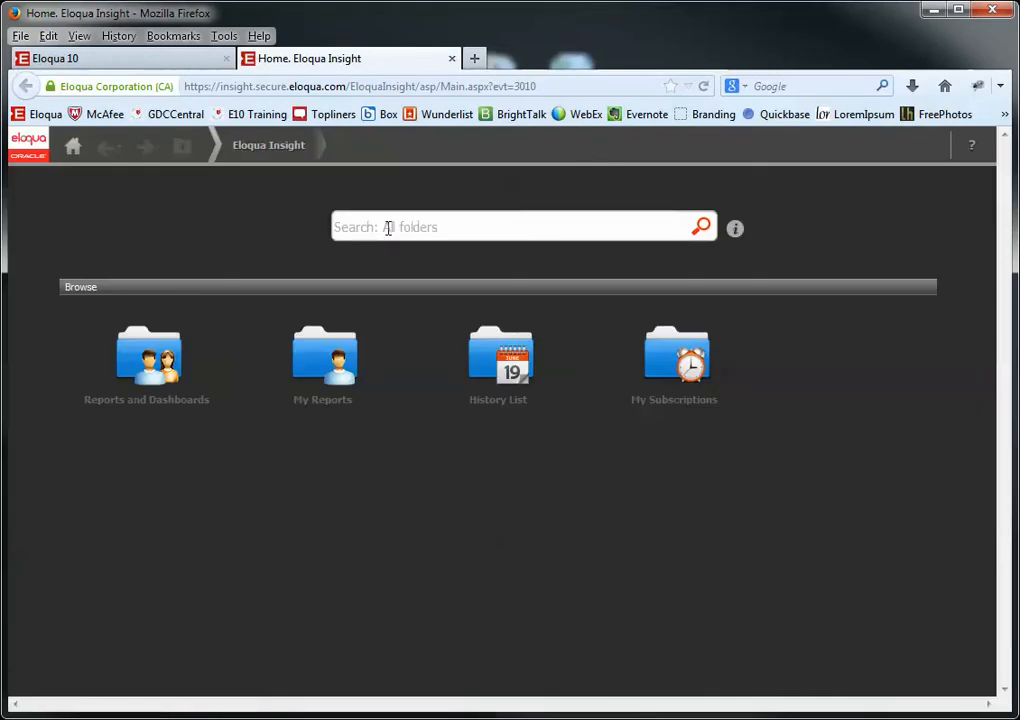
- Open the Campaign Analysis Overview report from Reports and Dashboards > Campaigns > Campaign Analysis
click(146, 368)
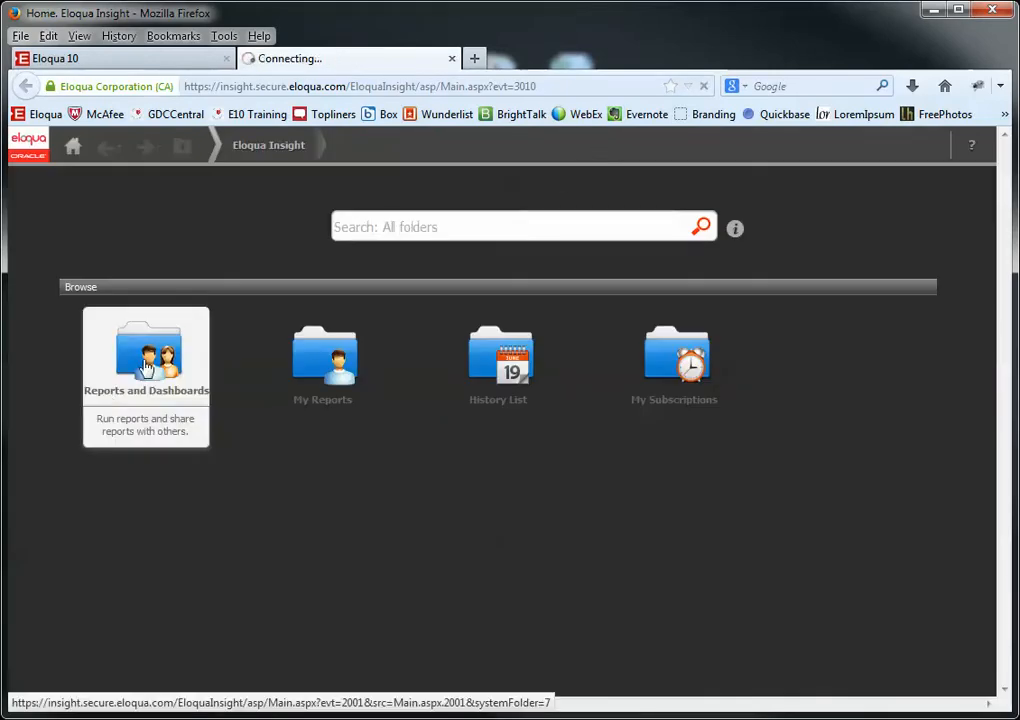
click(702, 216)
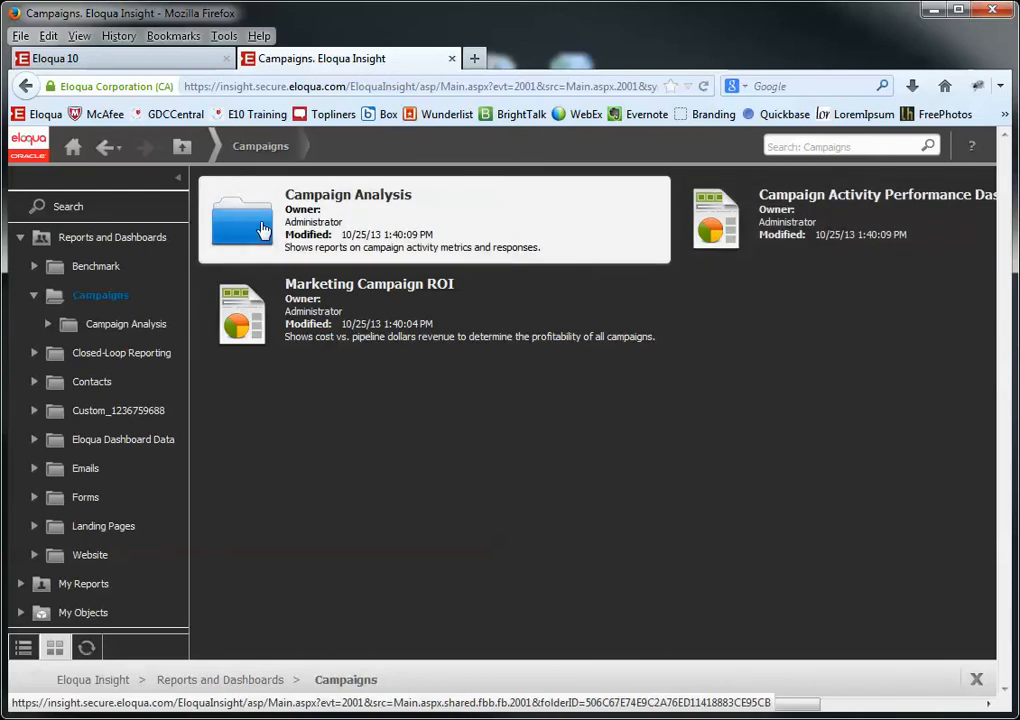
click(262, 226)
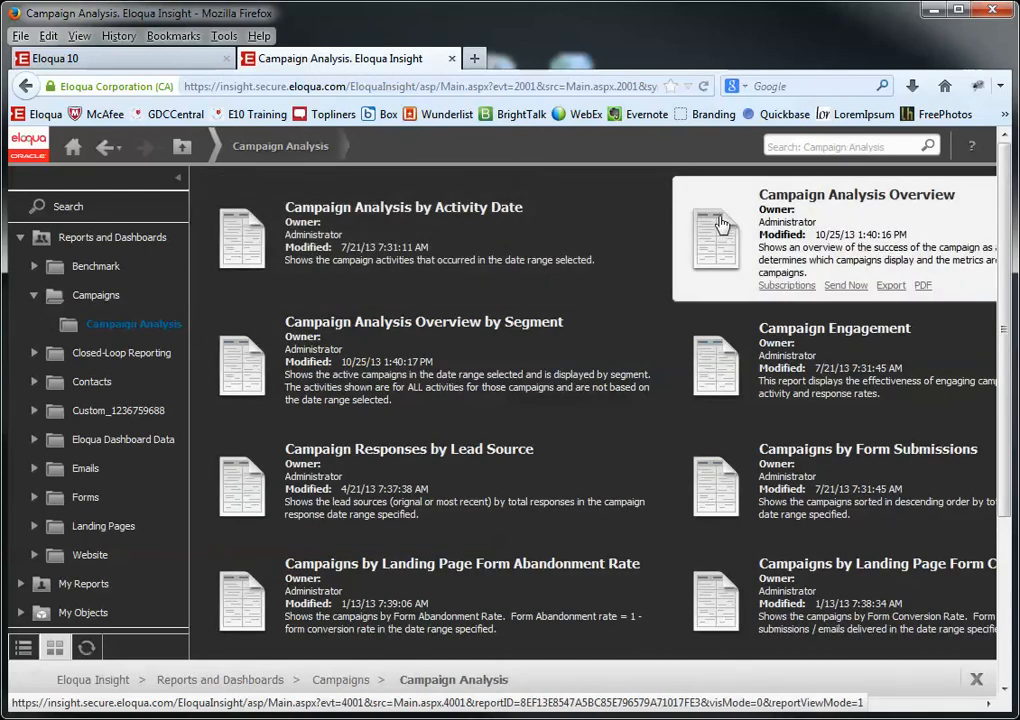
click(722, 224)
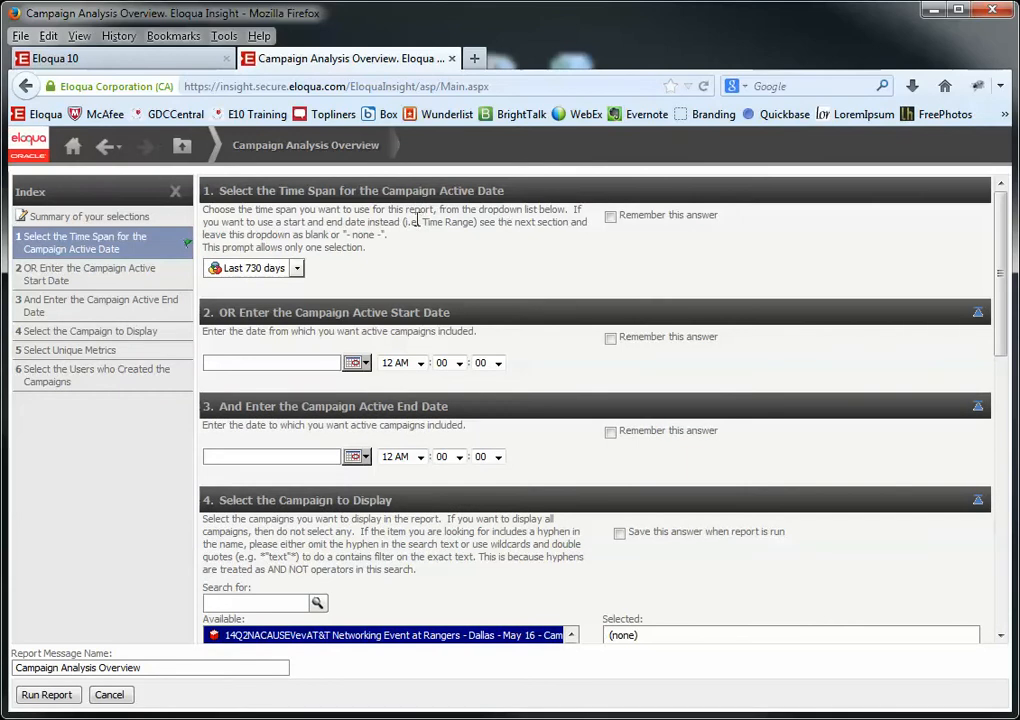
- Set the campaign active time span to Last 90 days
click(297, 268)
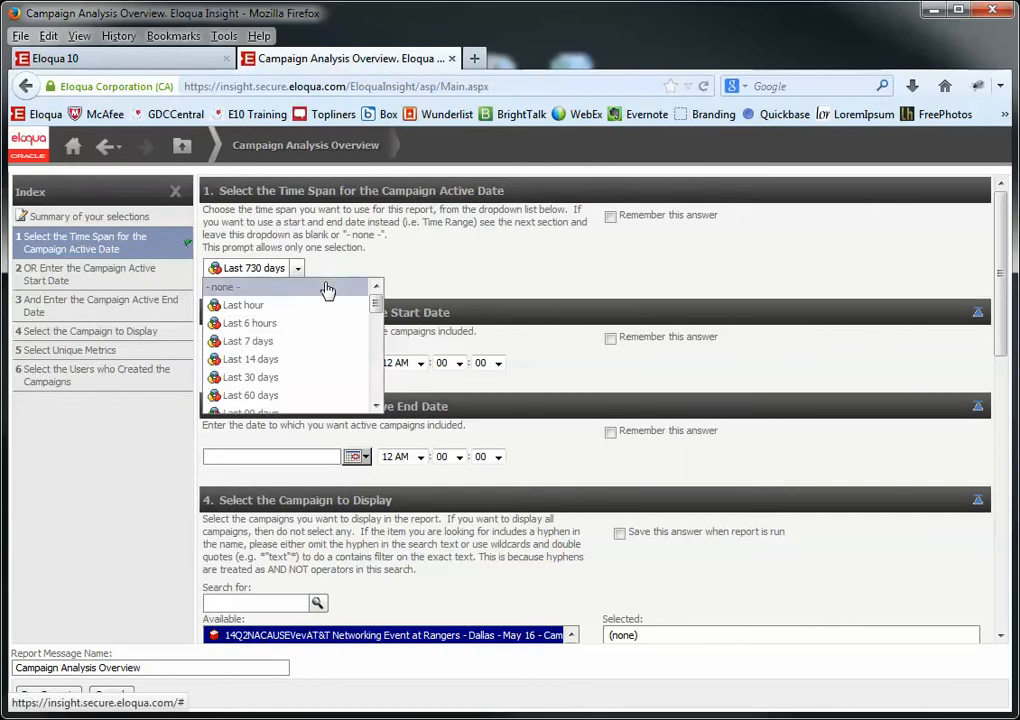
scroll(277, 396, down, 1)
click(276, 396)
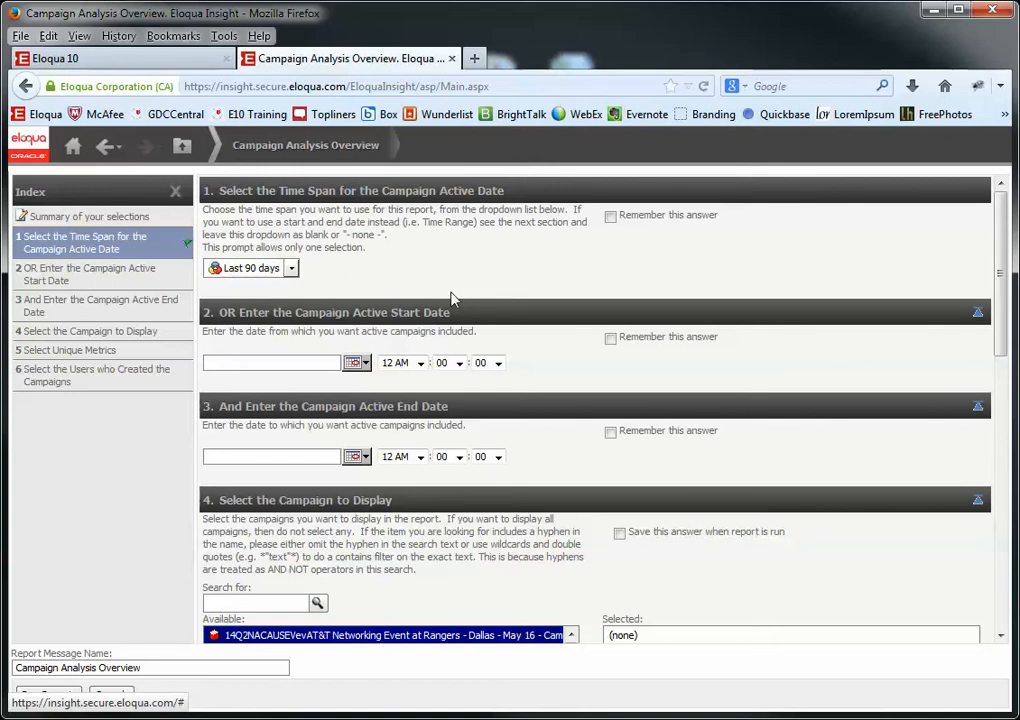
- Look up the campaign name in Eloqua 10, then return to the report's campaign search box
scroll(496, 338, down, 1)
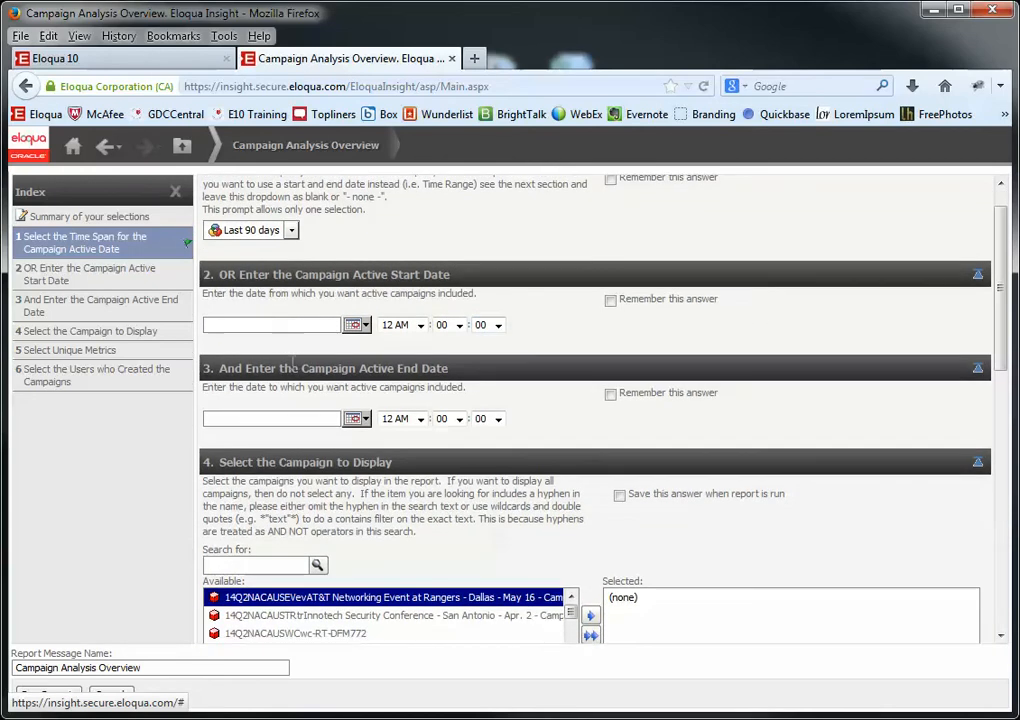
scroll(298, 412, down, 4)
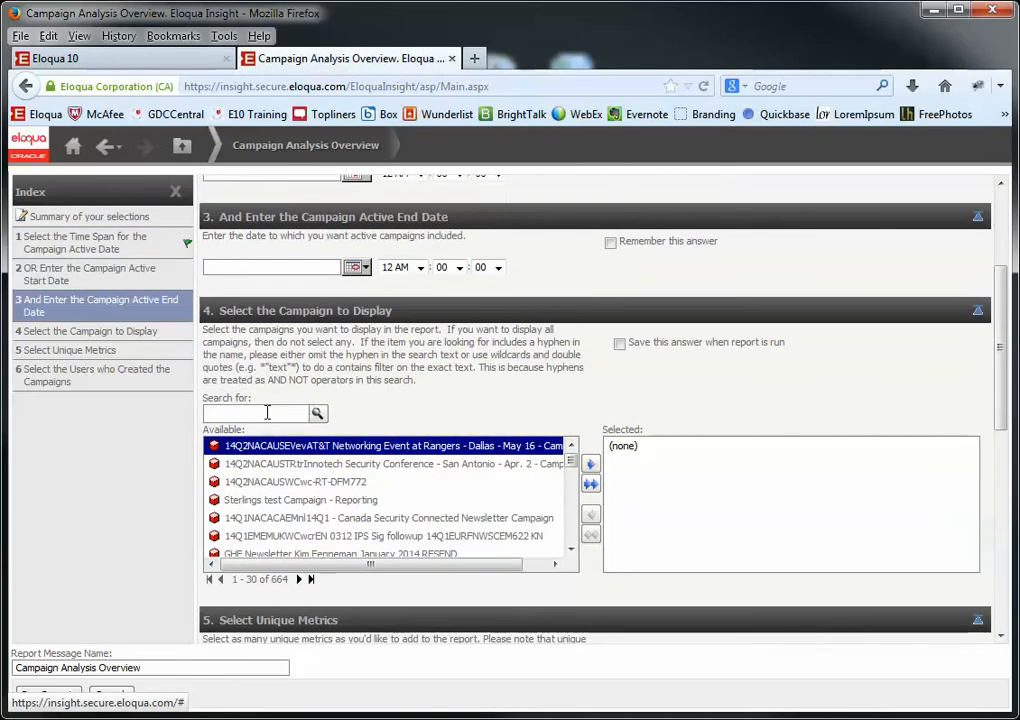
click(242, 414)
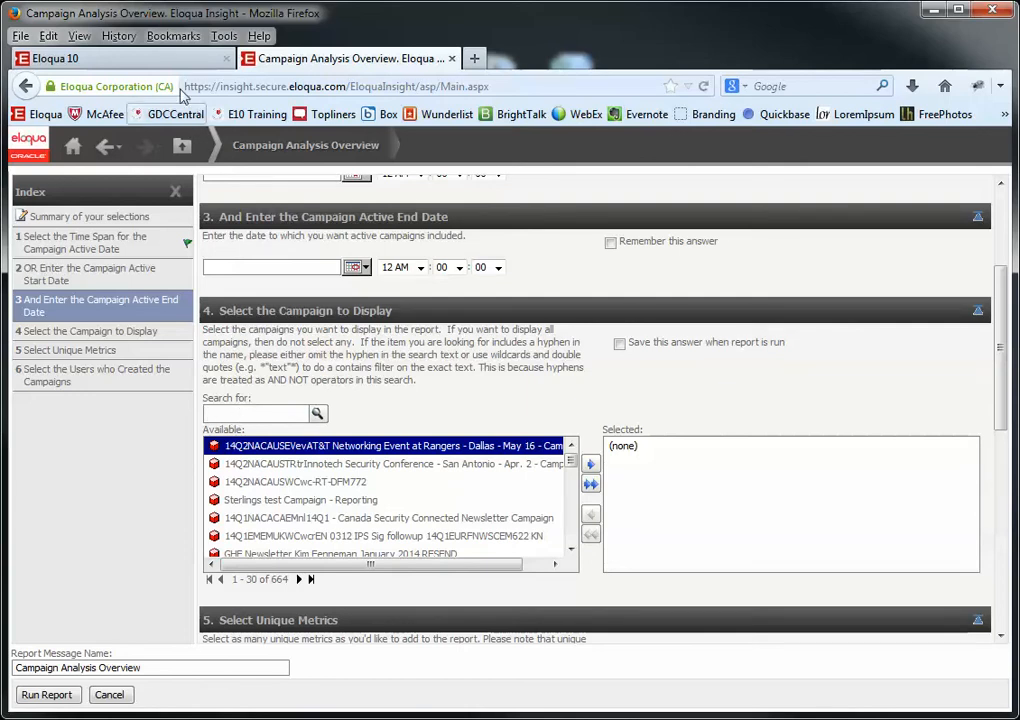
click(168, 58)
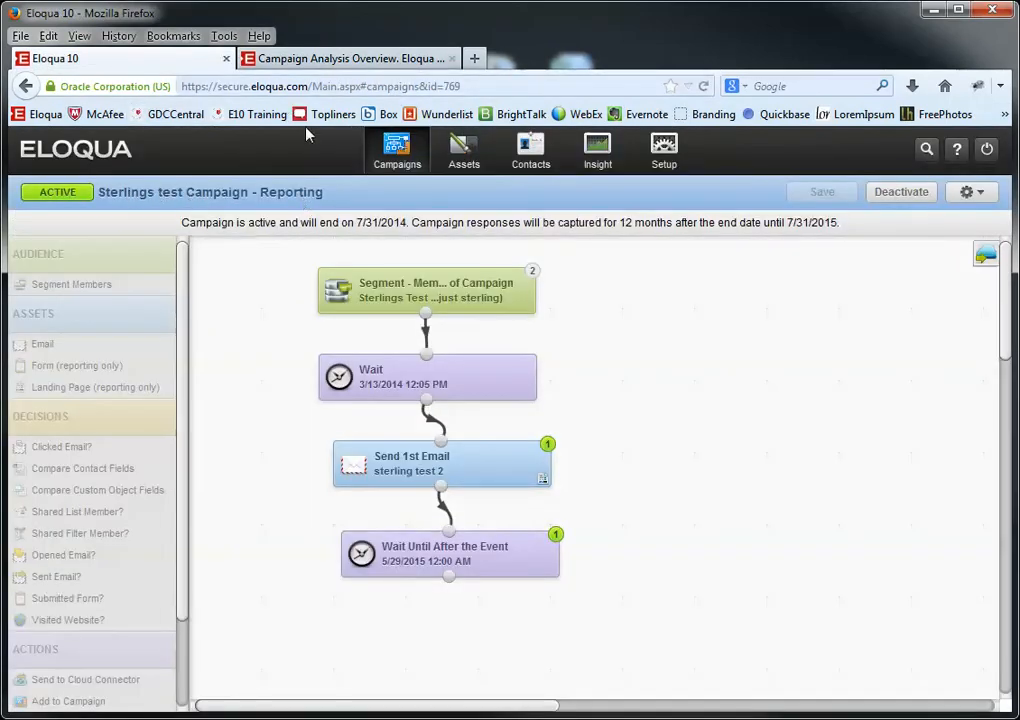
click(340, 59)
click(242, 412)
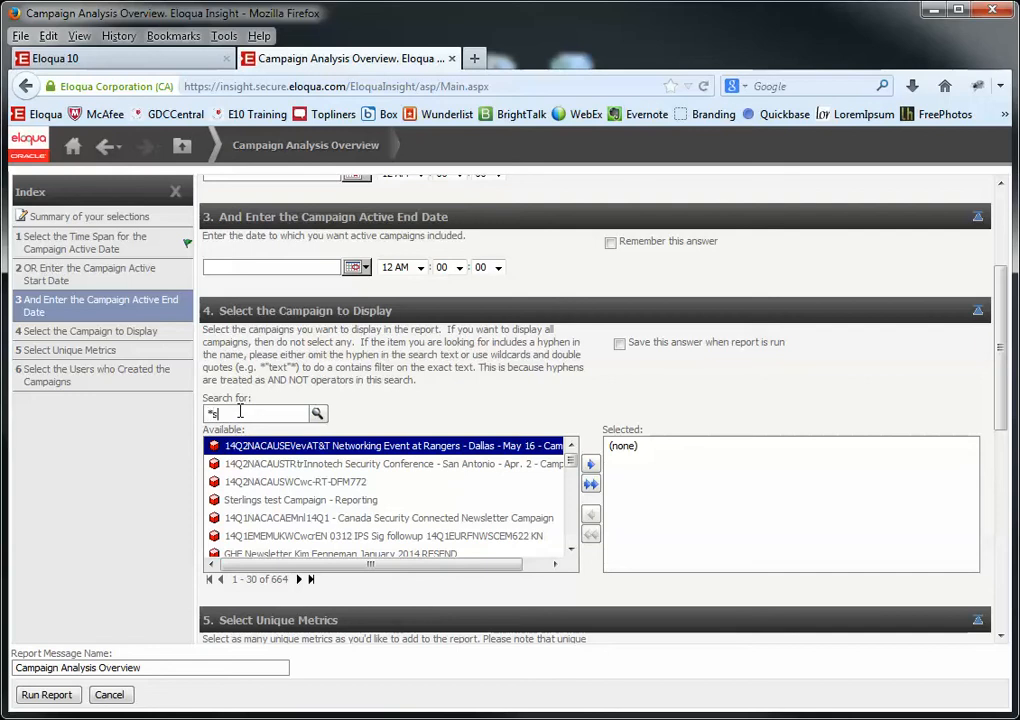
- Search campaigns for 'rling' and move Sterlings test Campaign - Reporting into Selected
text(rlings*)
click(316, 414)
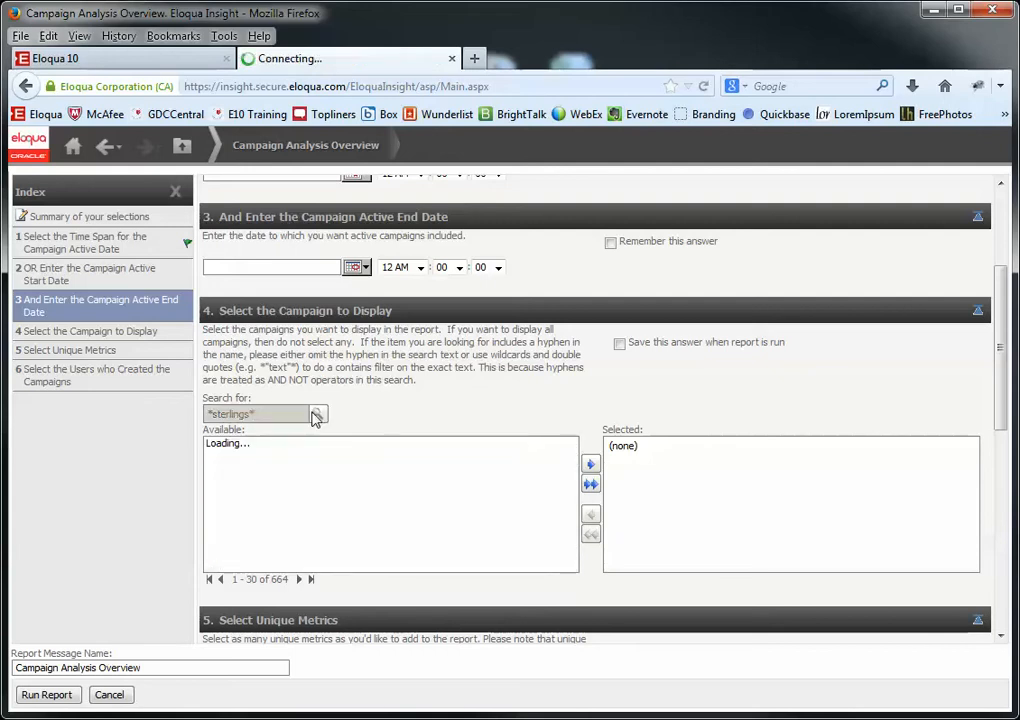
click(312, 455)
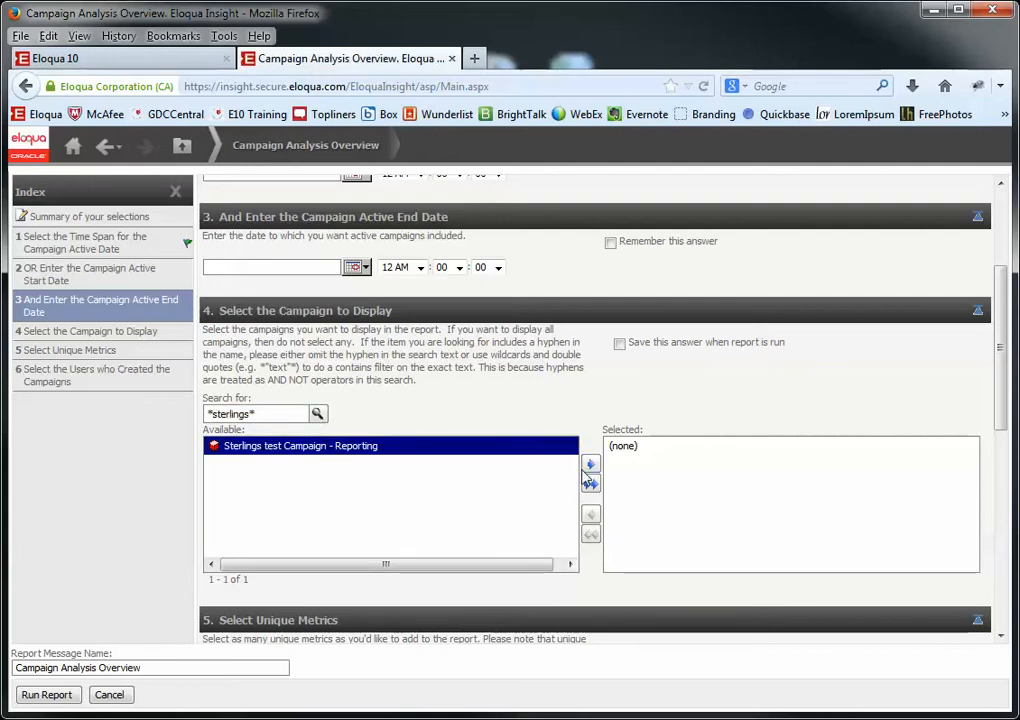
click(590, 464)
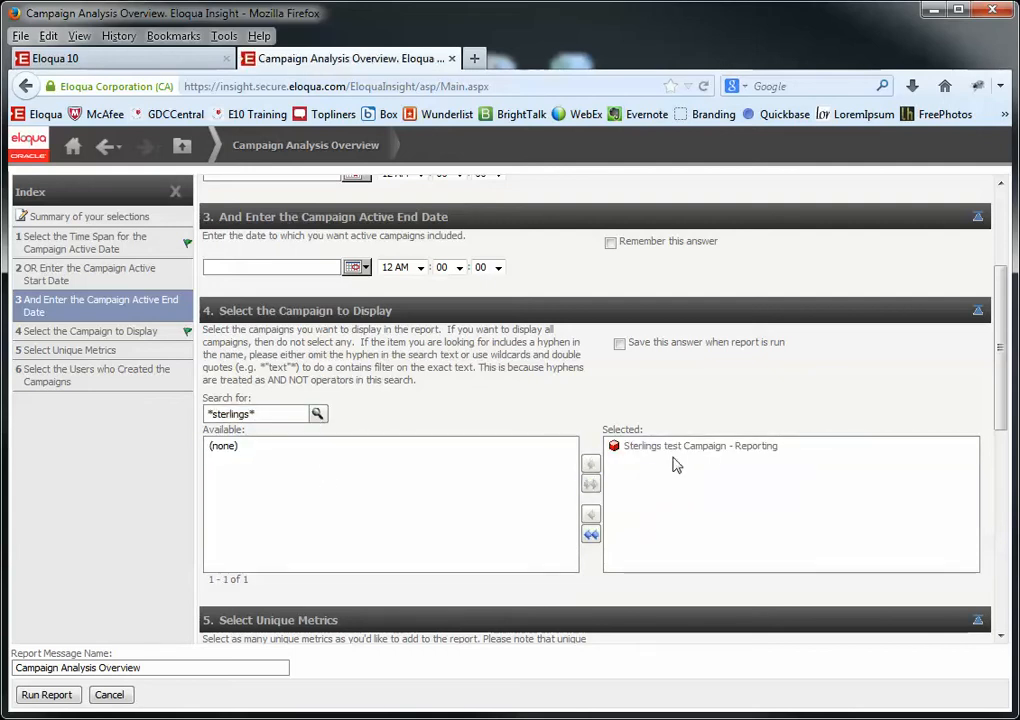
scroll(674, 466, down, 3)
scroll(603, 485, down, 2)
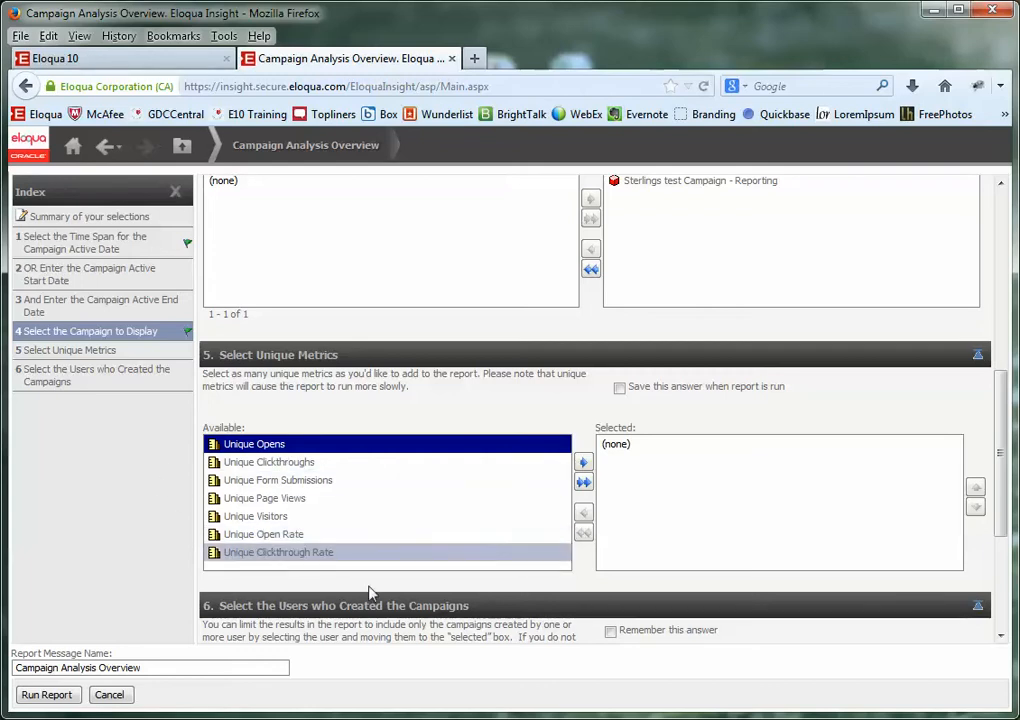
- Add all seven unique metrics, append ' - Sterlings Test Campaign for Reporting' to the message name, and run
click(584, 484)
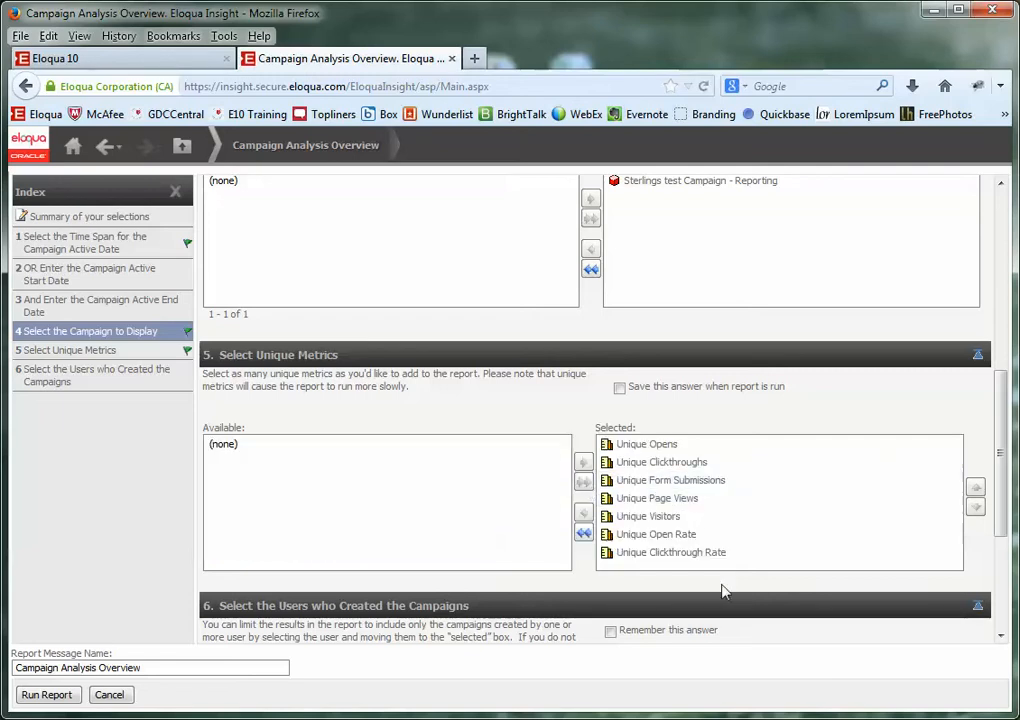
click(180, 668)
text(-)
click(148, 62)
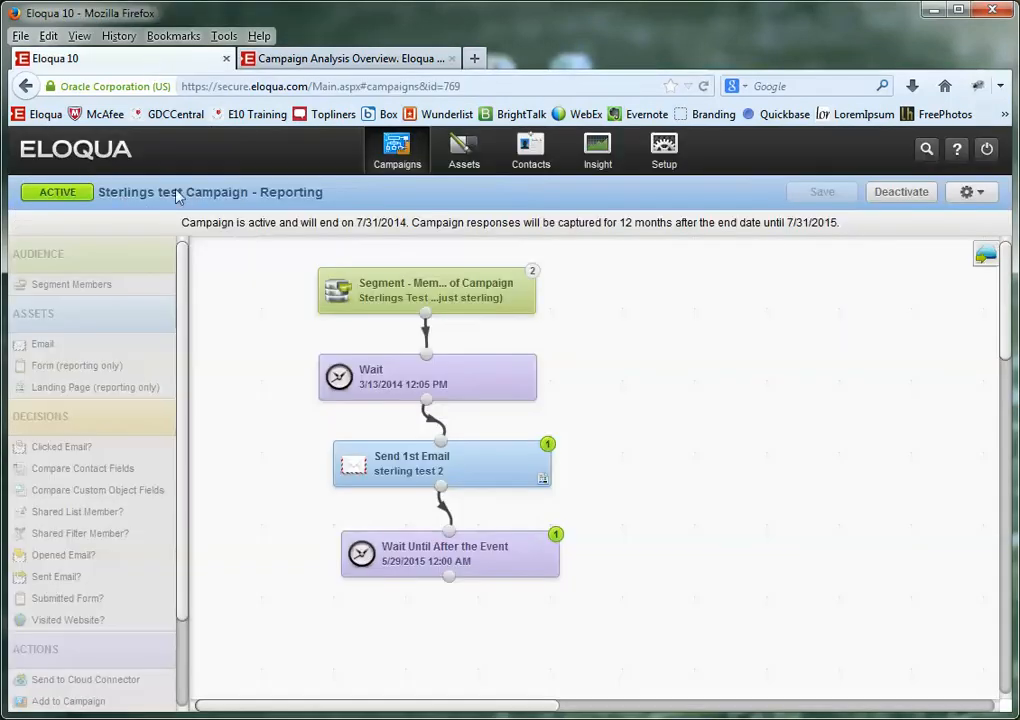
click(282, 58)
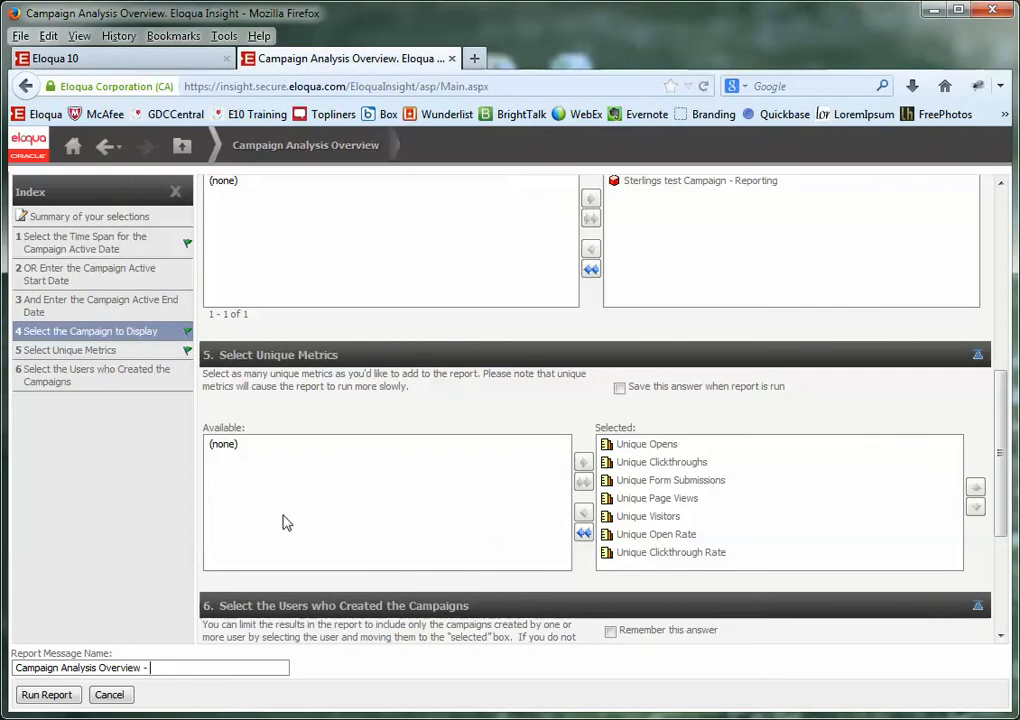
text(erlings Test Campaign)
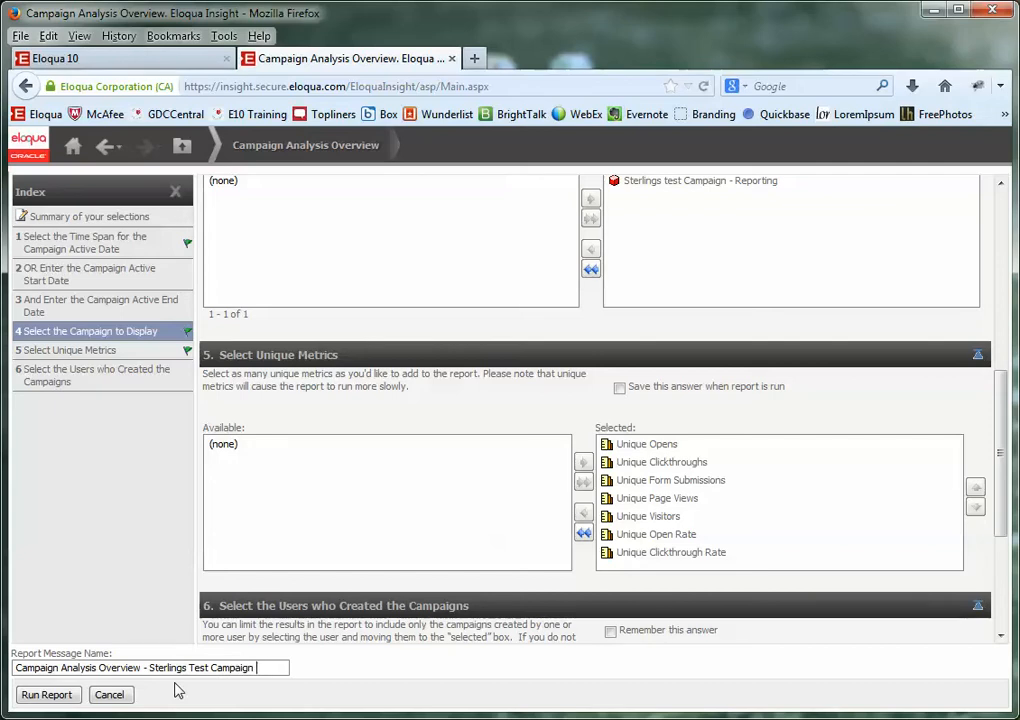
text(for Reporting)
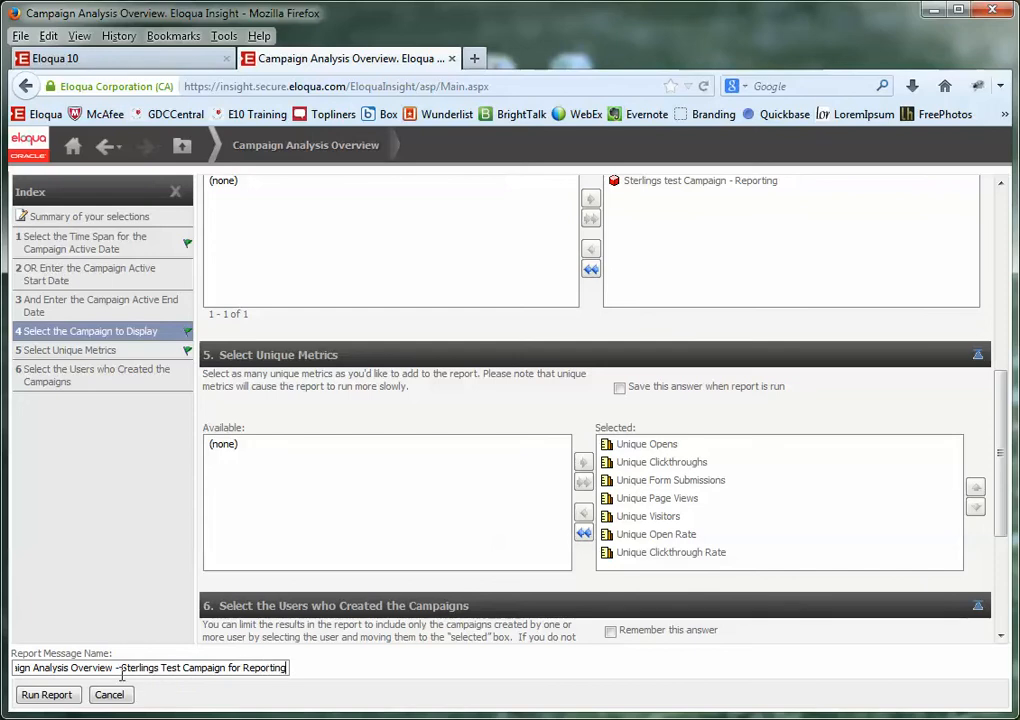
drag(117, 667, 313, 667)
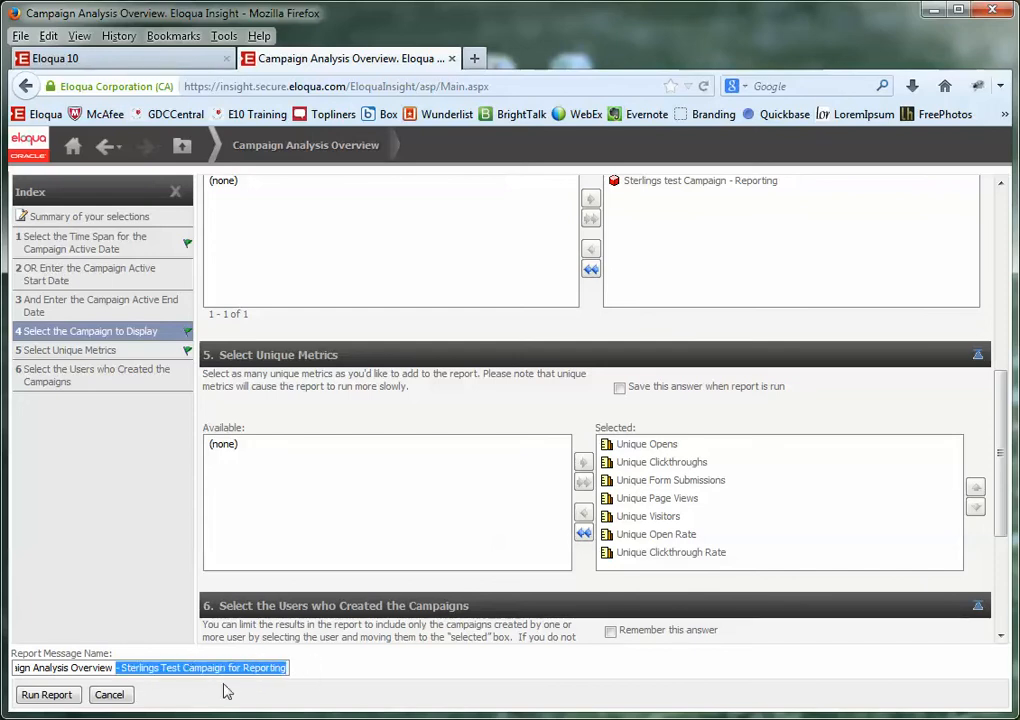
click(51, 700)
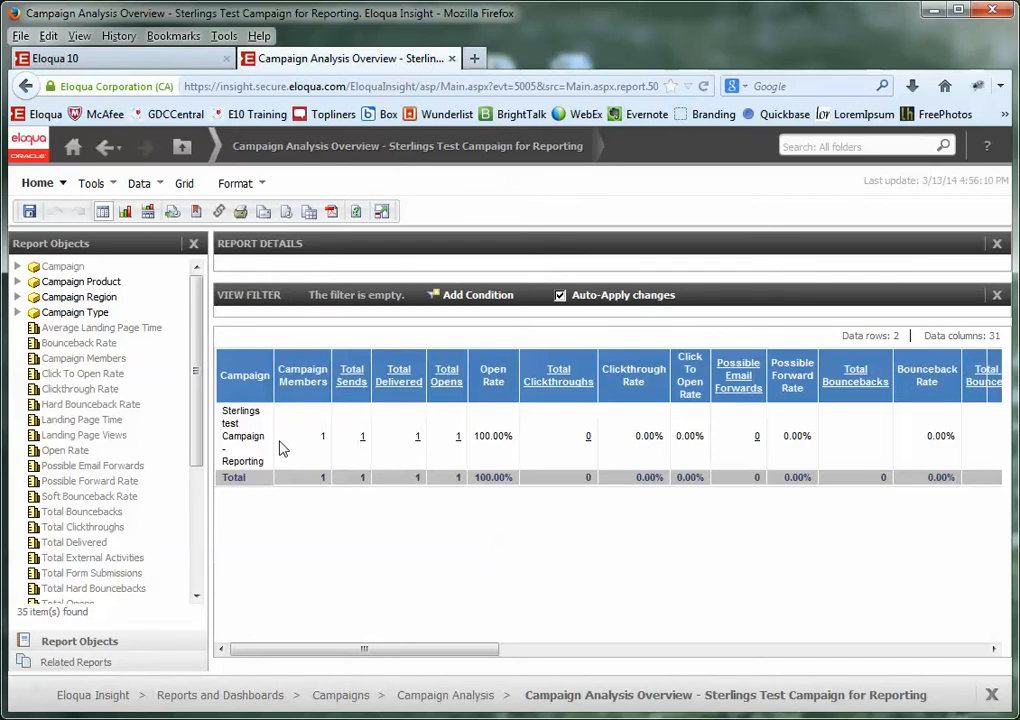
- Open the Subscribe to E-mail dialog via Home > Subscribe to > E-mail
click(58, 187)
mouse_move(160, 484)
click(255, 511)
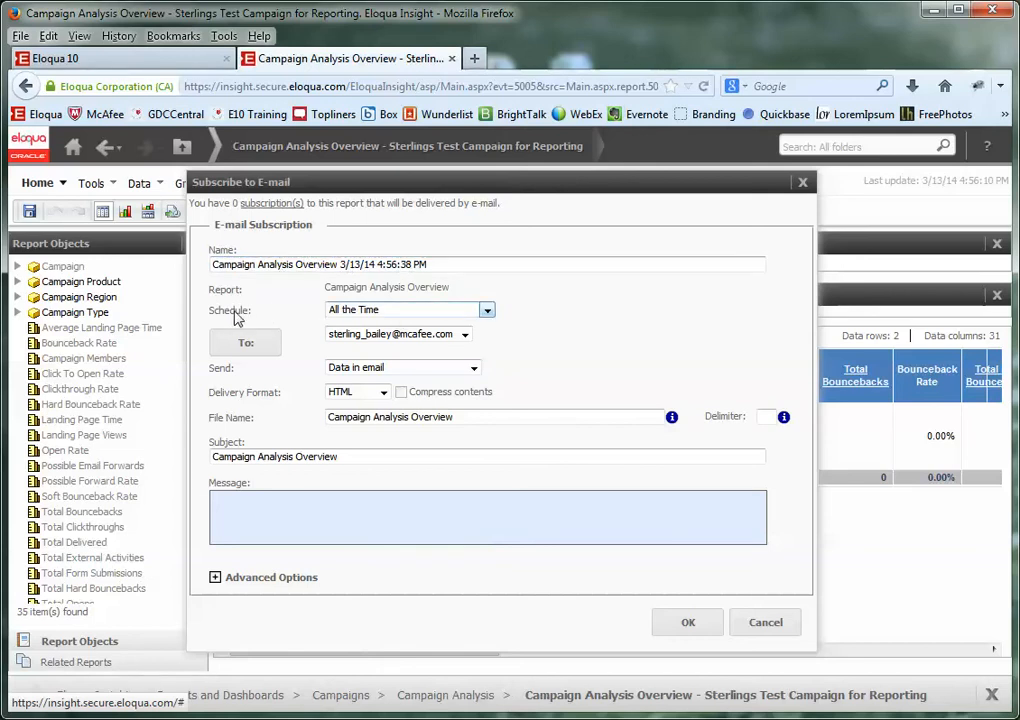
- Set the subscription schedule to Business Days: Mon - Fri
click(415, 311)
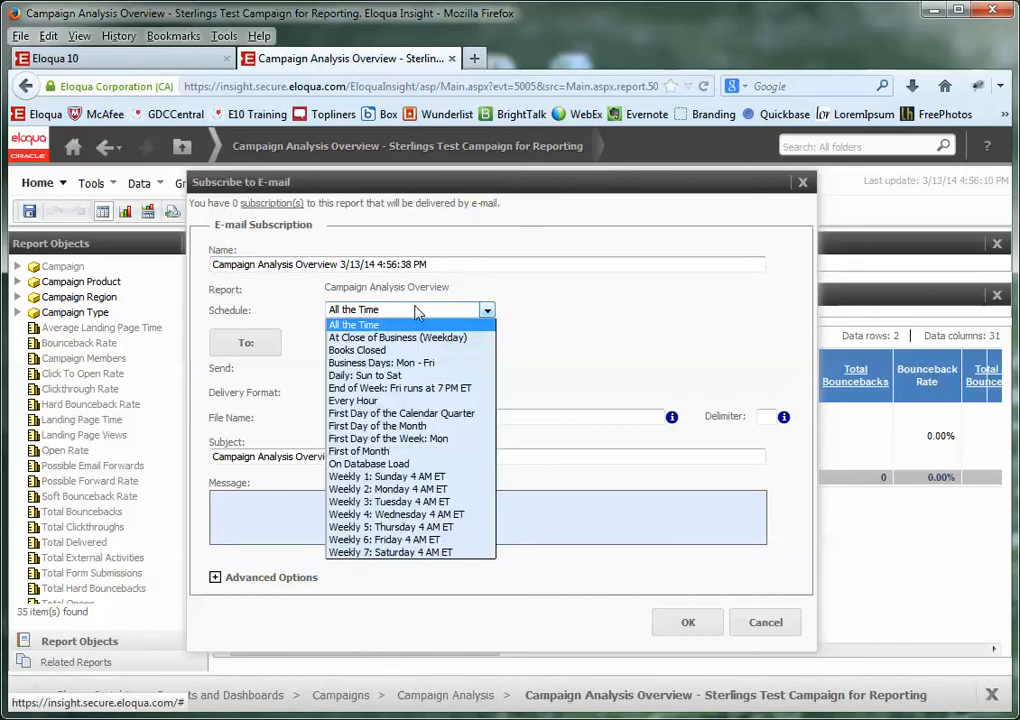
click(405, 366)
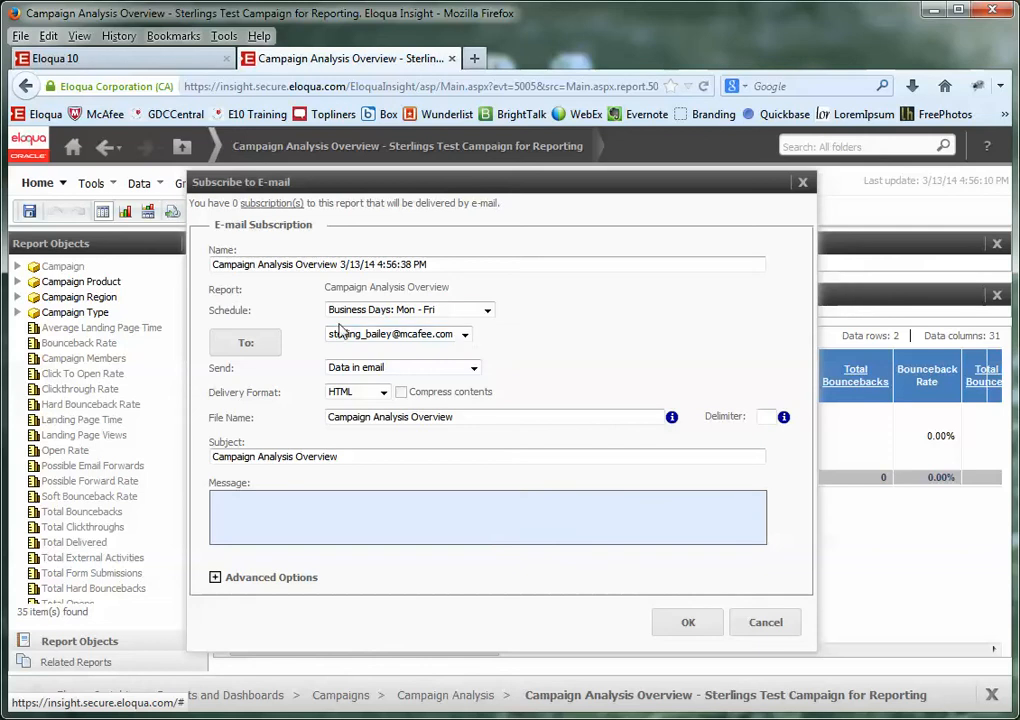
click(464, 335)
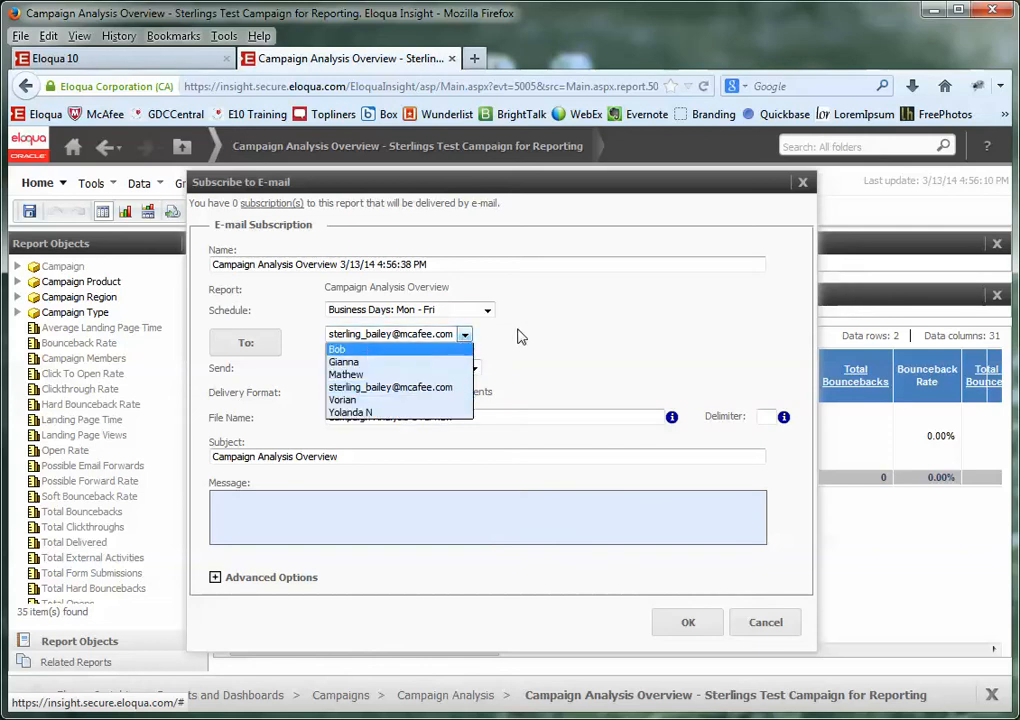
click(512, 329)
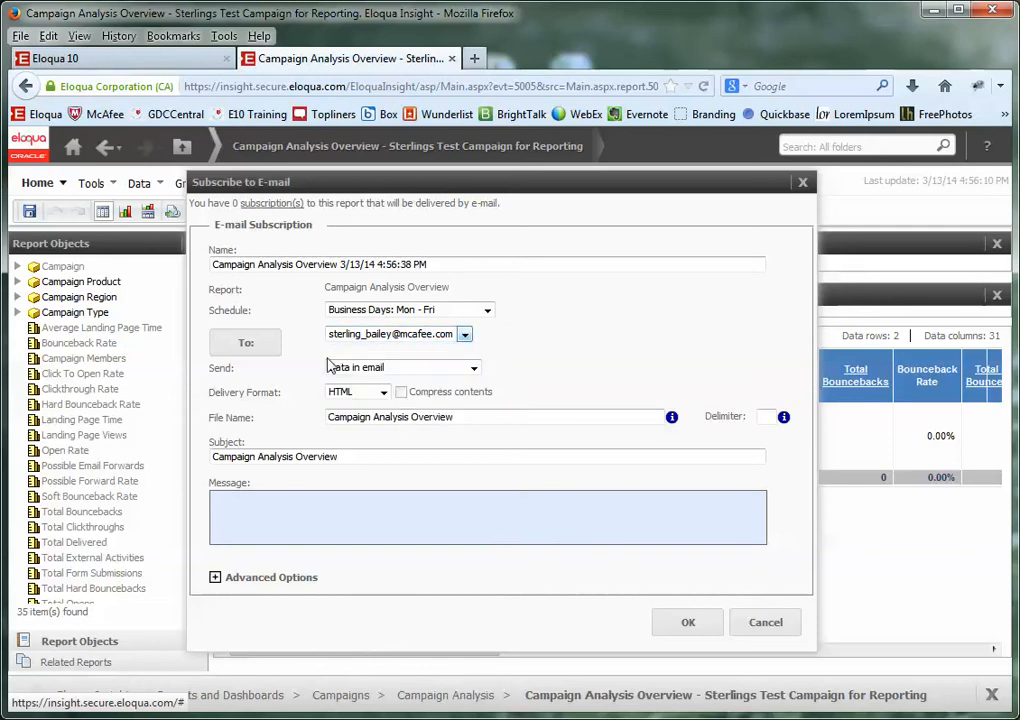
- Choose a different saved recipient and open the full Recipients Browser
click(465, 334)
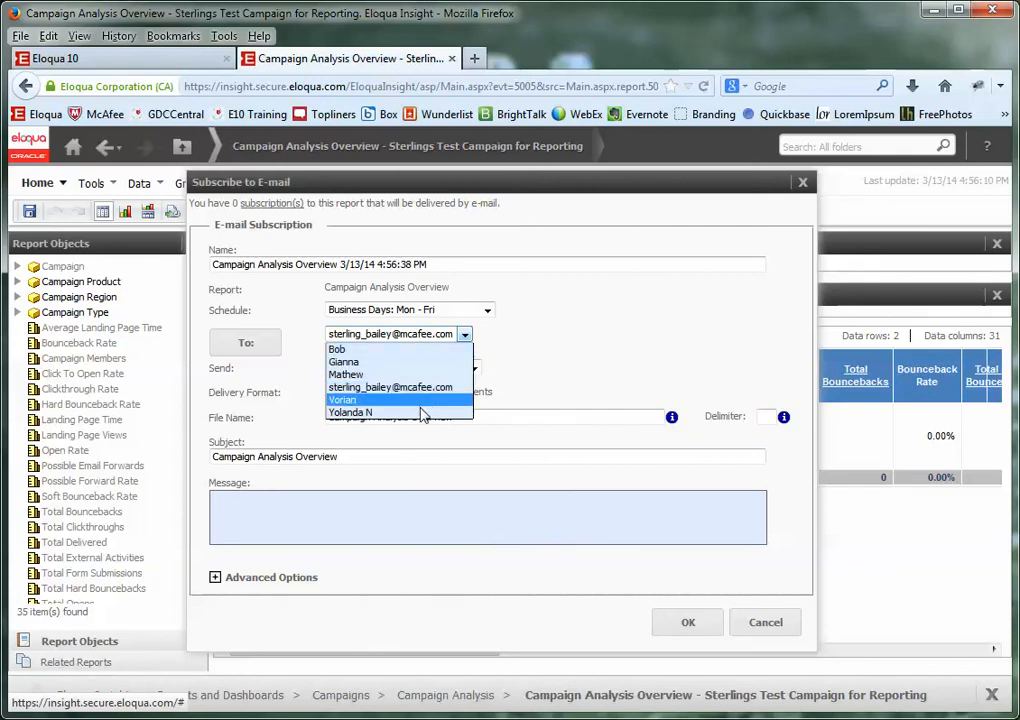
click(423, 413)
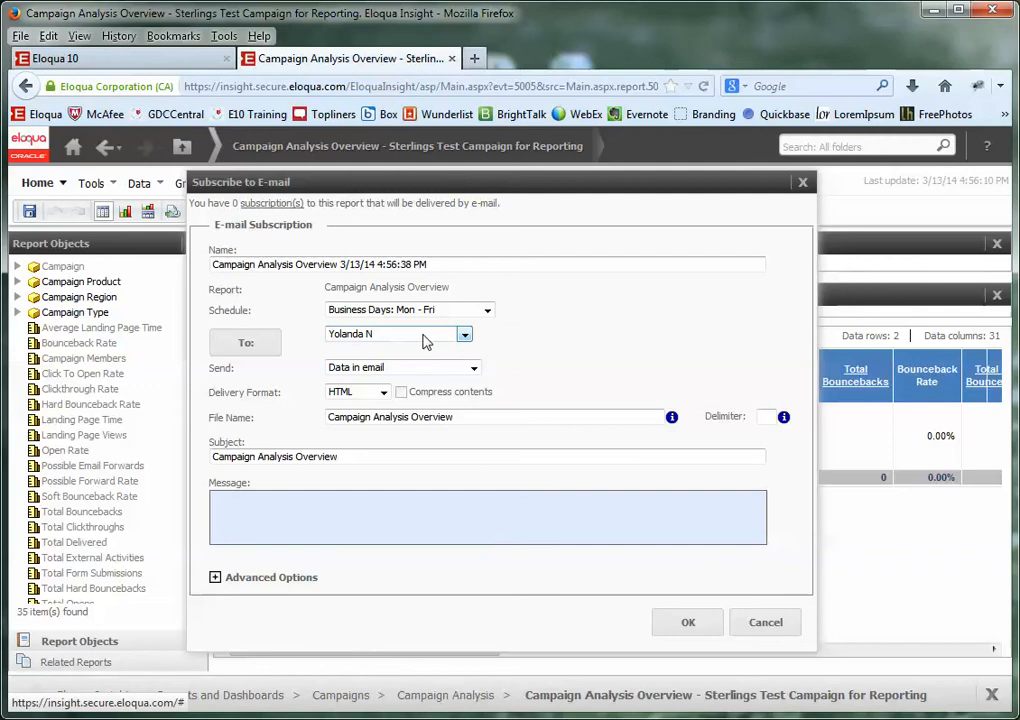
click(464, 338)
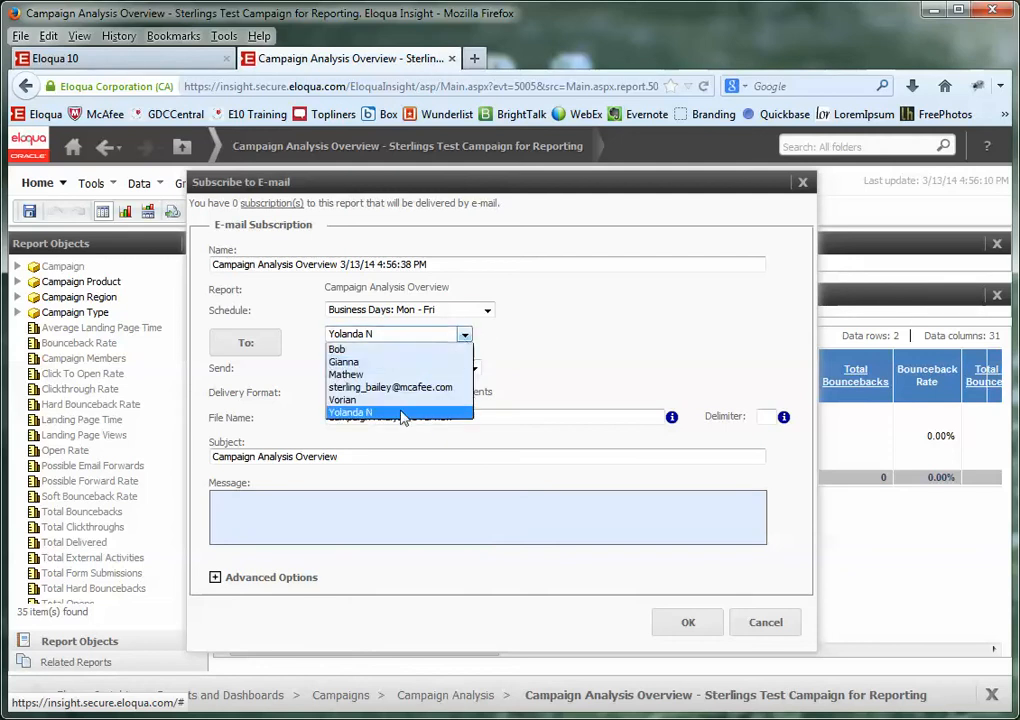
click(305, 360)
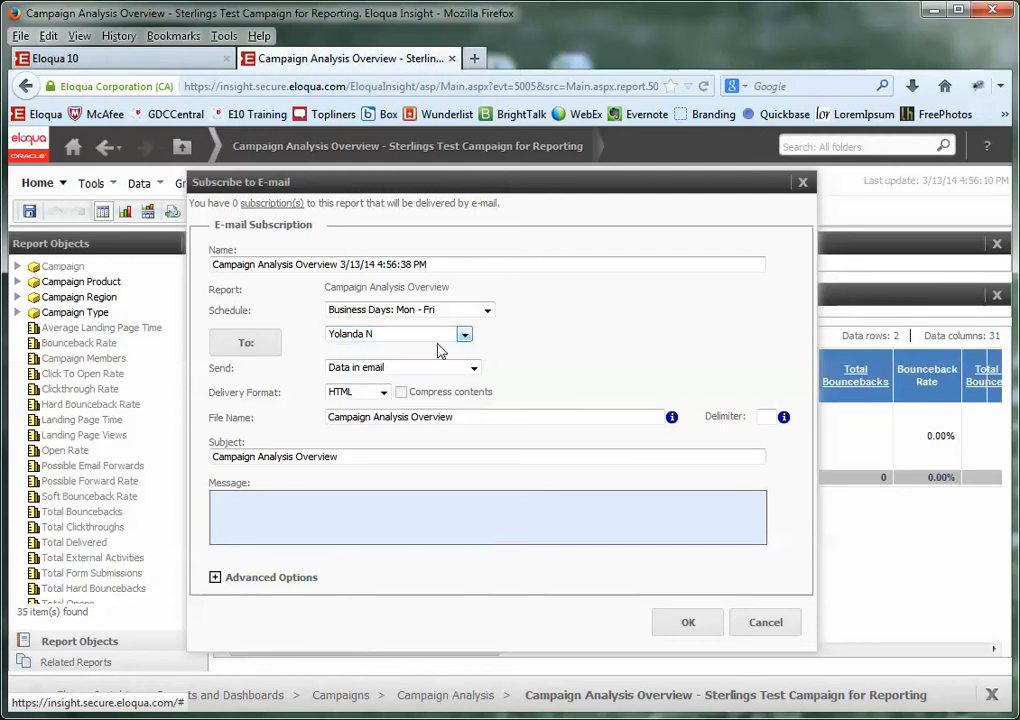
click(250, 344)
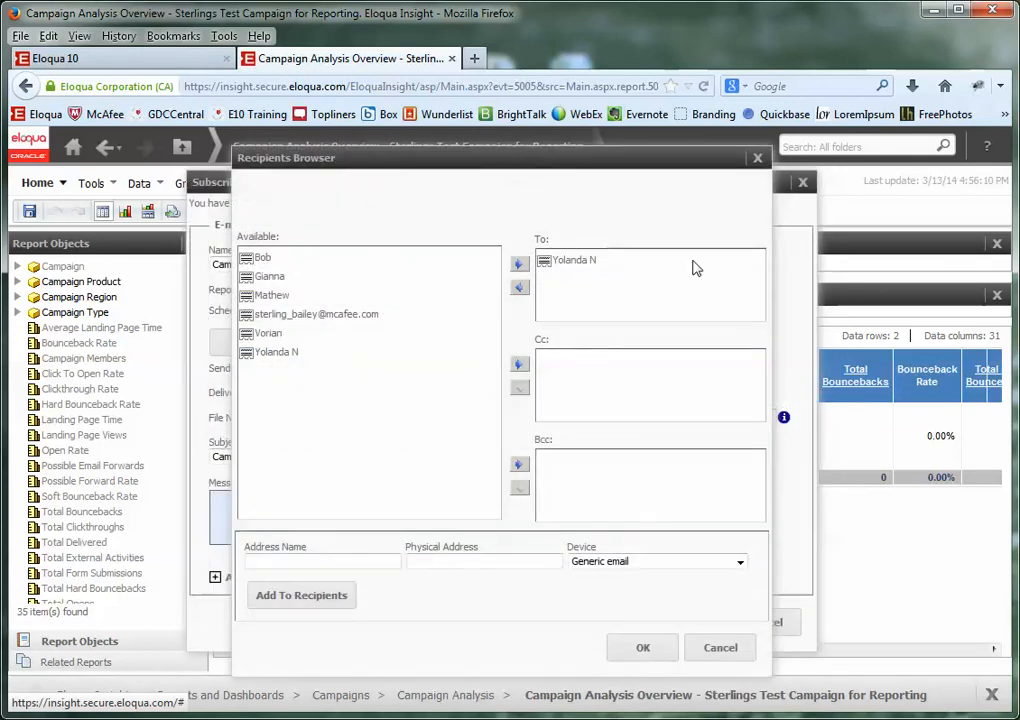
- Clear the To list, briefly adding and removing the first available contact
click(519, 287)
click(407, 260)
click(519, 265)
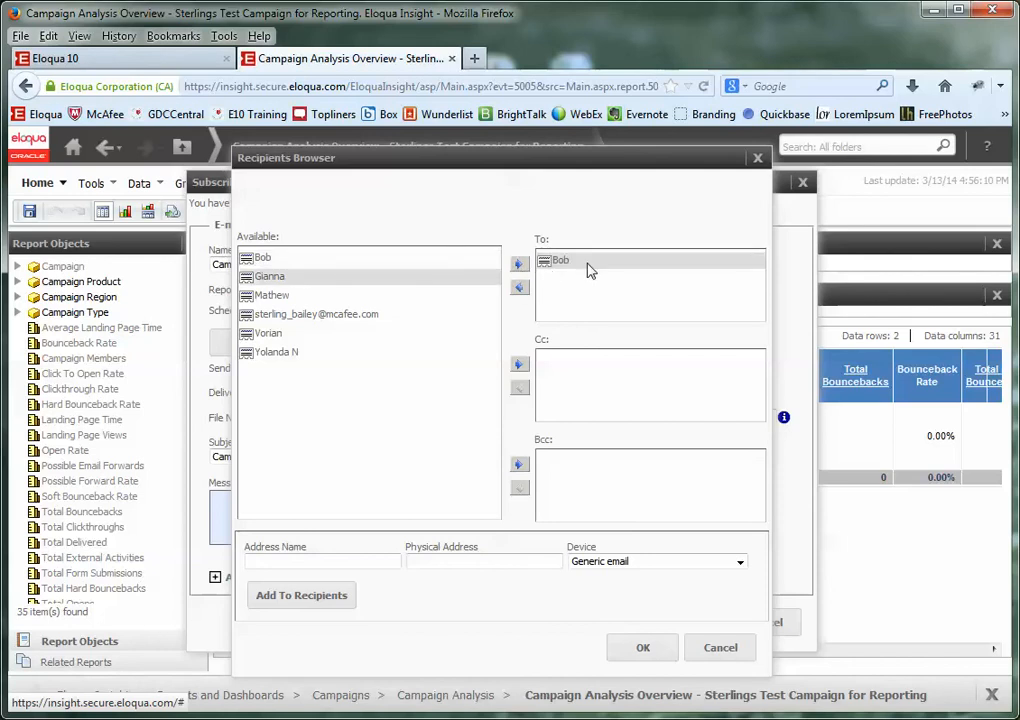
click(520, 288)
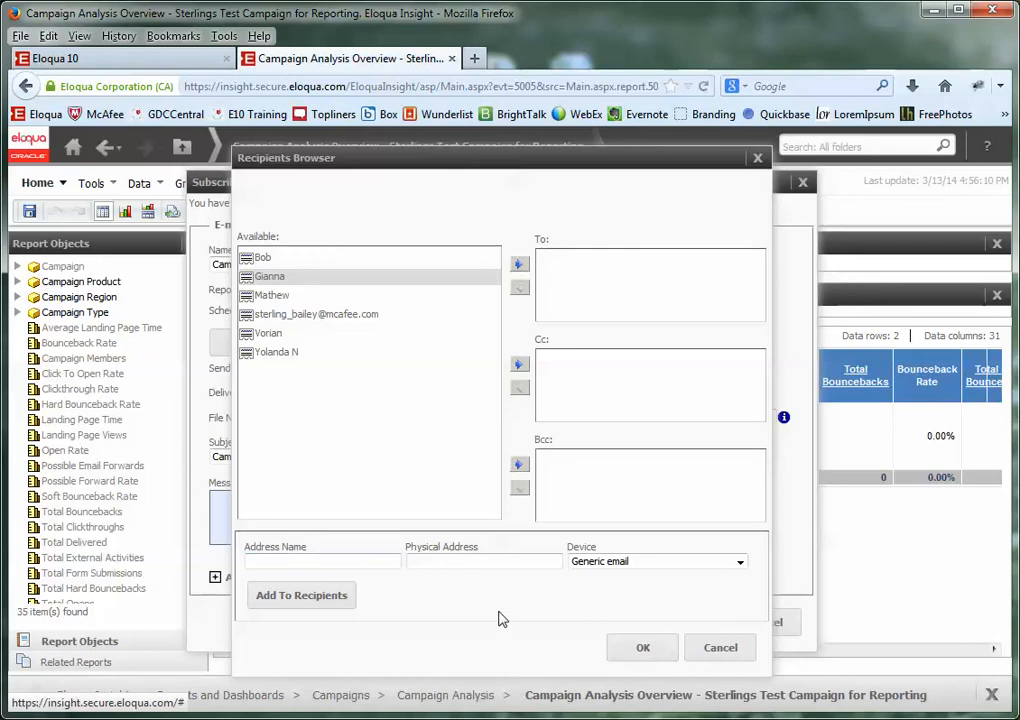
- Create a new recipient with the person's name and e-mail address, add it to To, and confirm
click(352, 558)
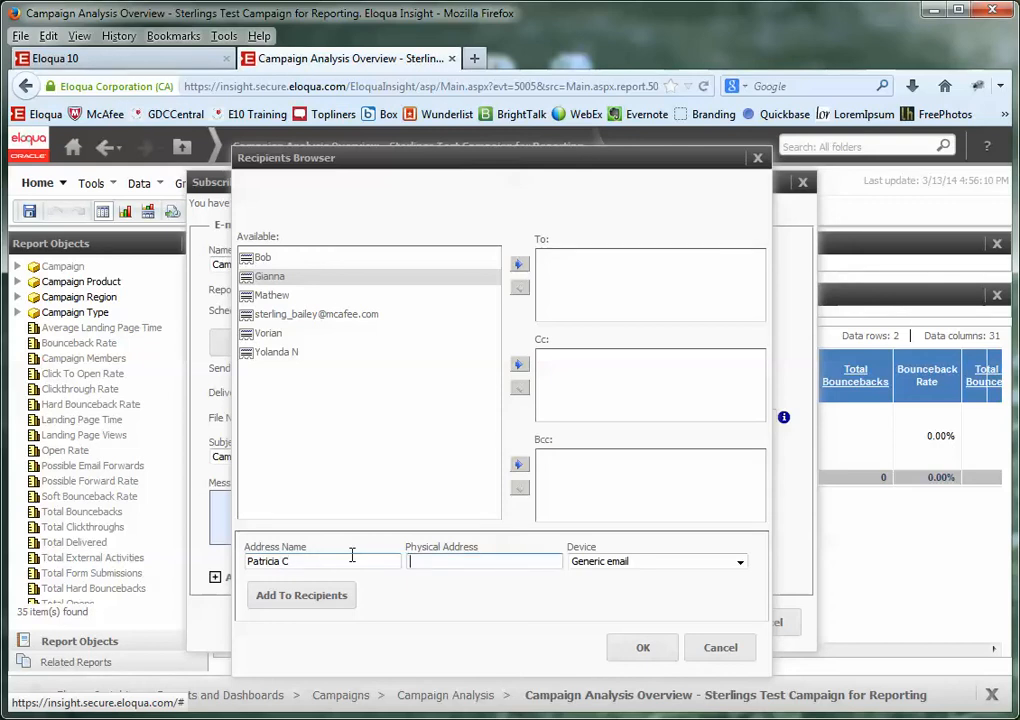
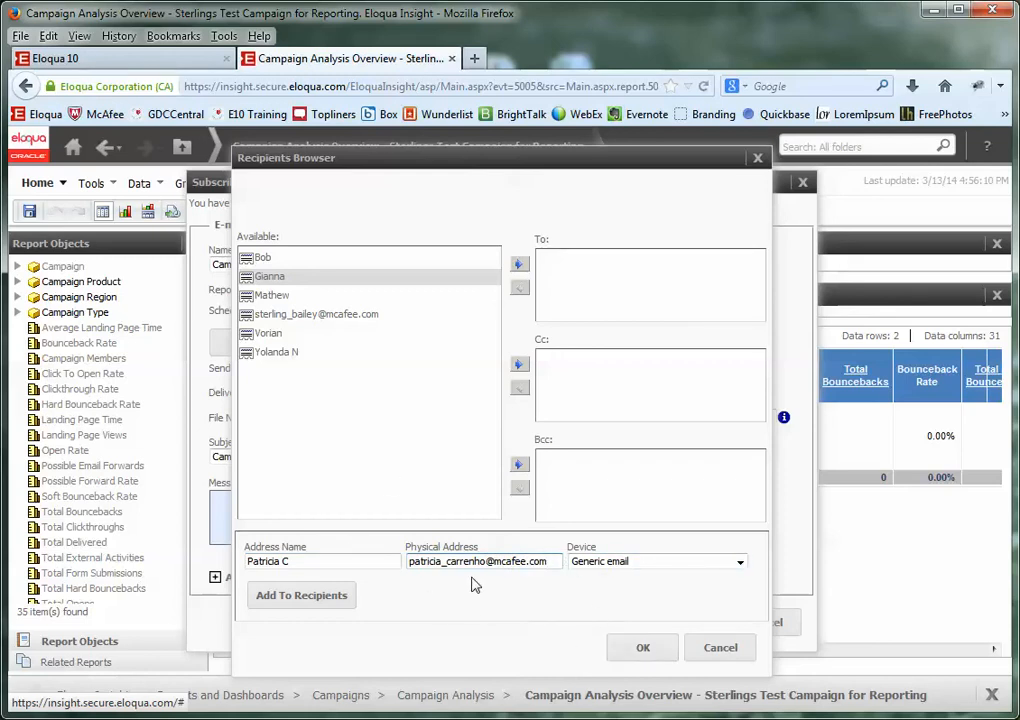
click(315, 603)
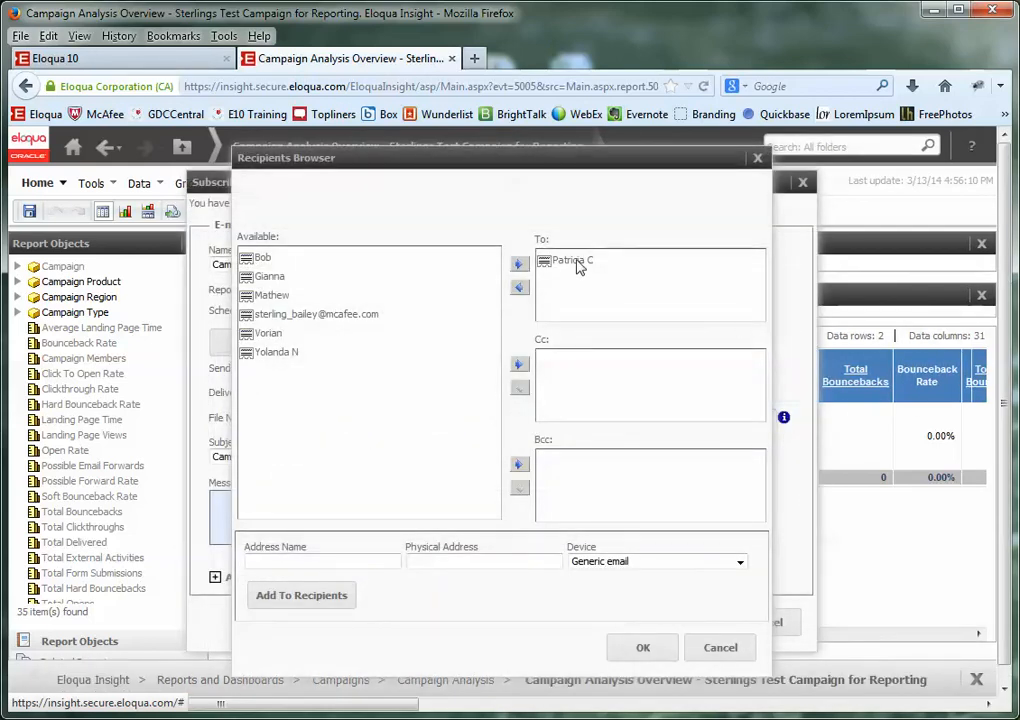
click(645, 647)
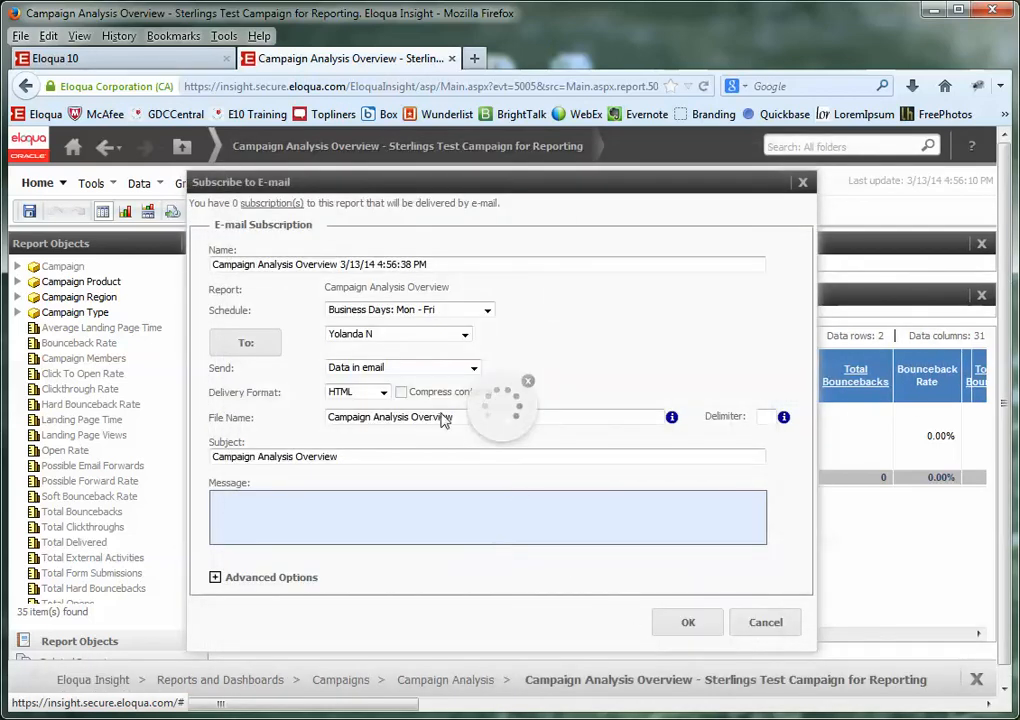
- Reopen the Recipients Browser and add another saved contact to the To list
click(247, 344)
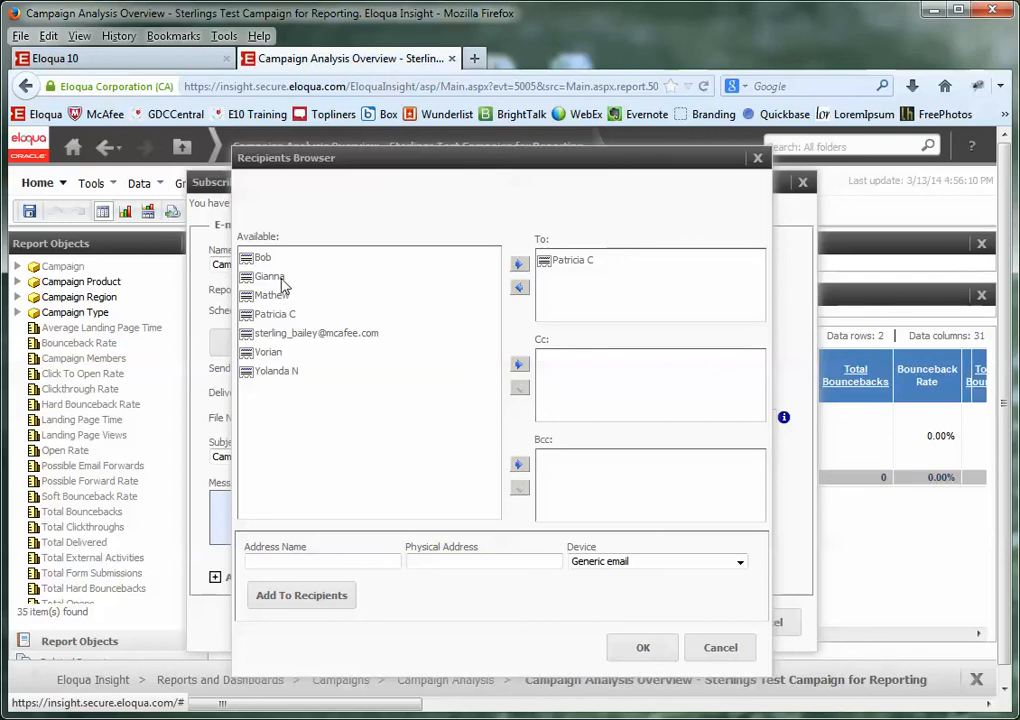
click(270, 372)
click(518, 264)
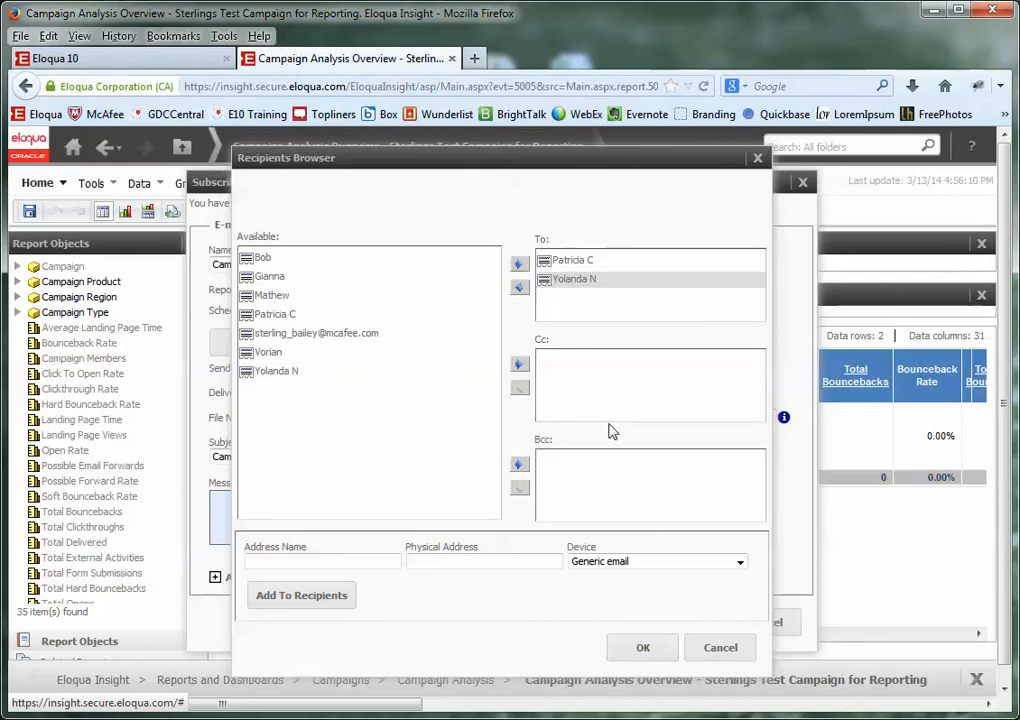
click(340, 563)
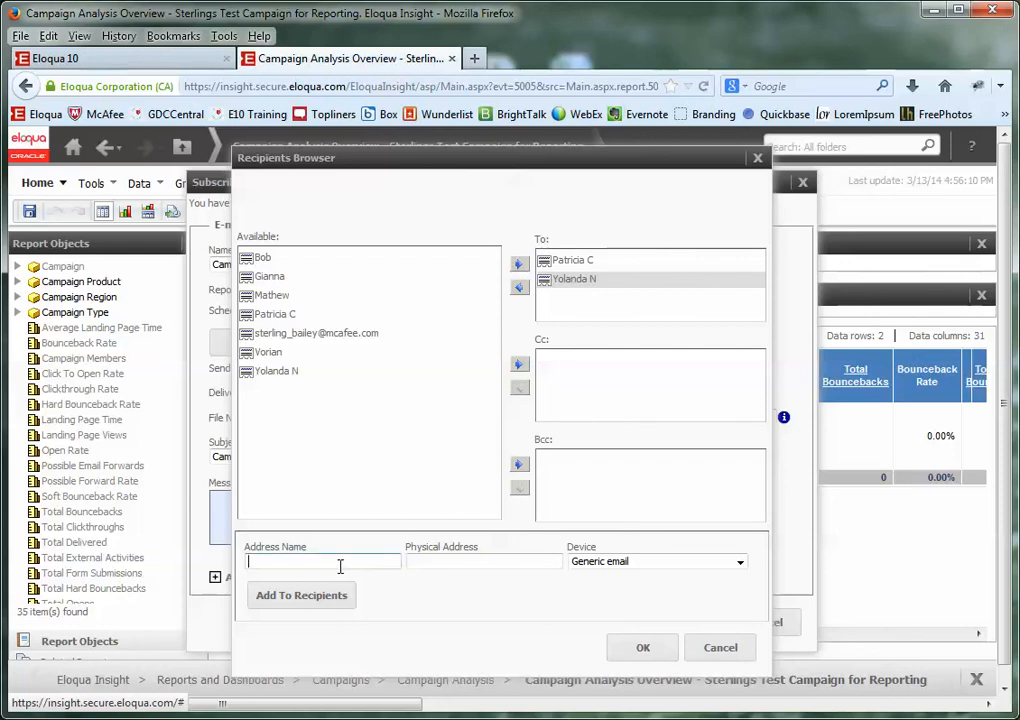
- Confirm both To recipients, keep data sent in the e-mail, and set the delivery format to Excel
click(645, 650)
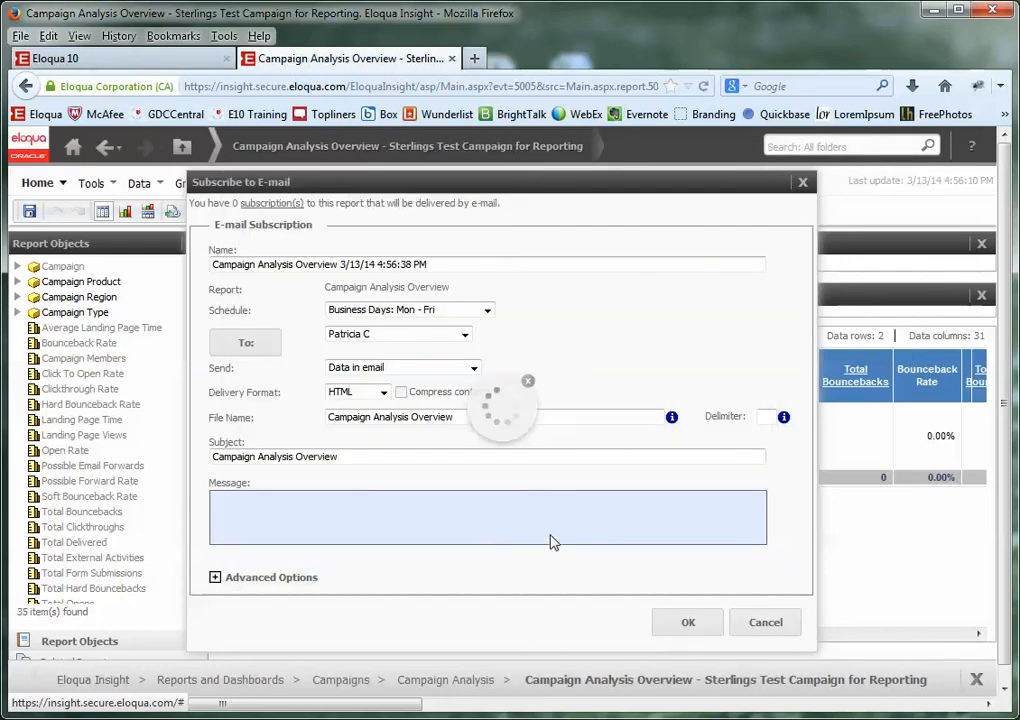
click(348, 373)
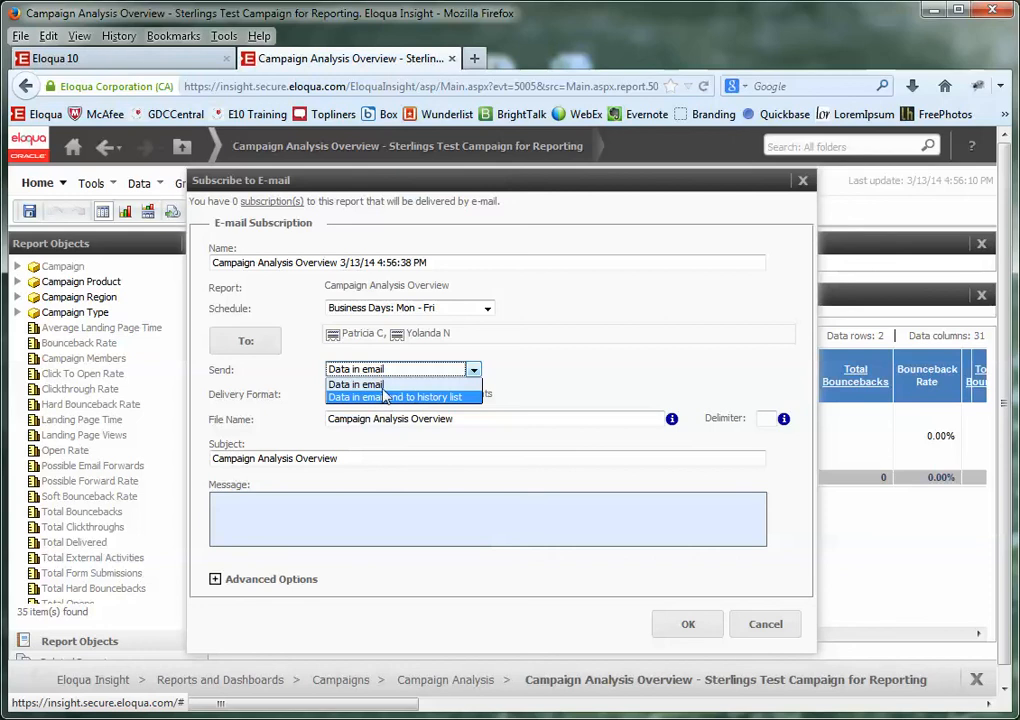
click(383, 386)
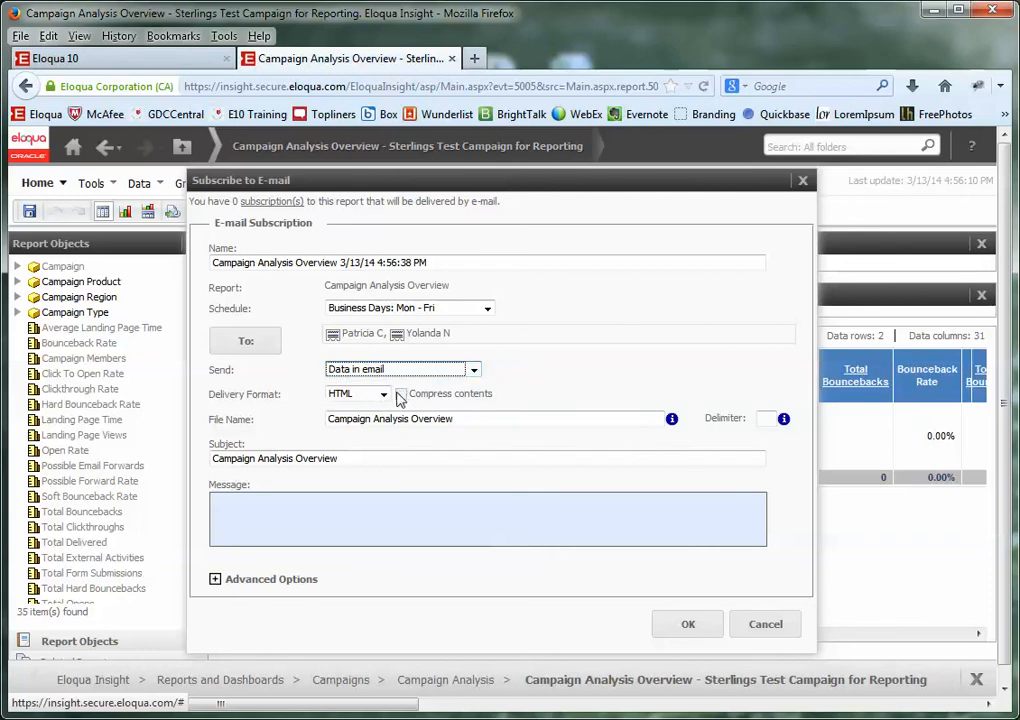
click(384, 395)
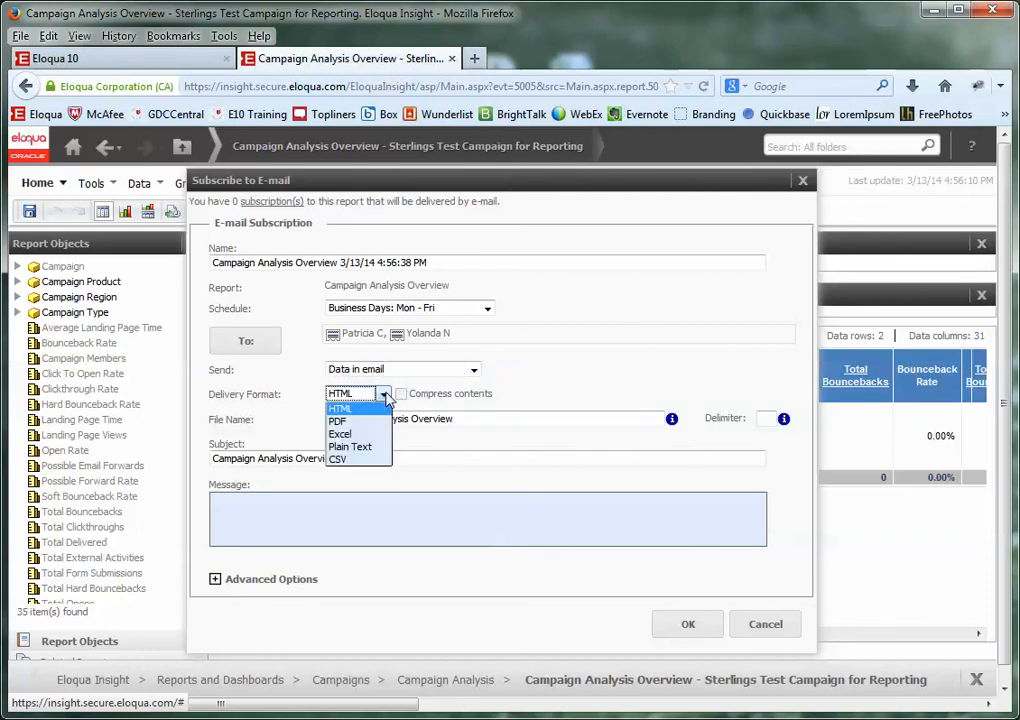
click(350, 434)
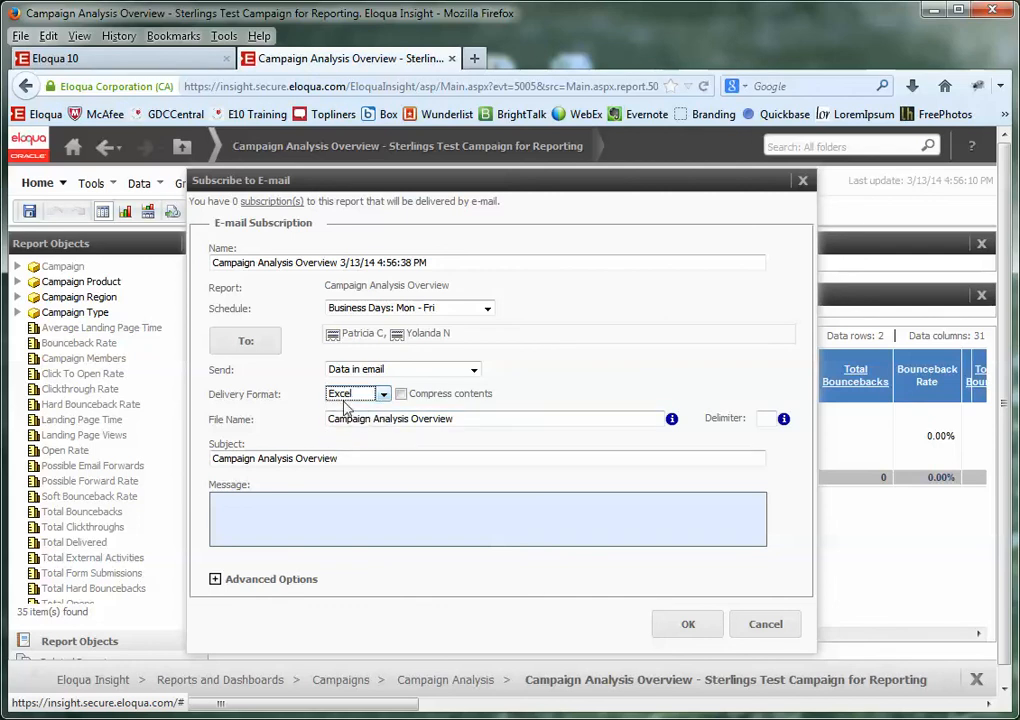
click(475, 418)
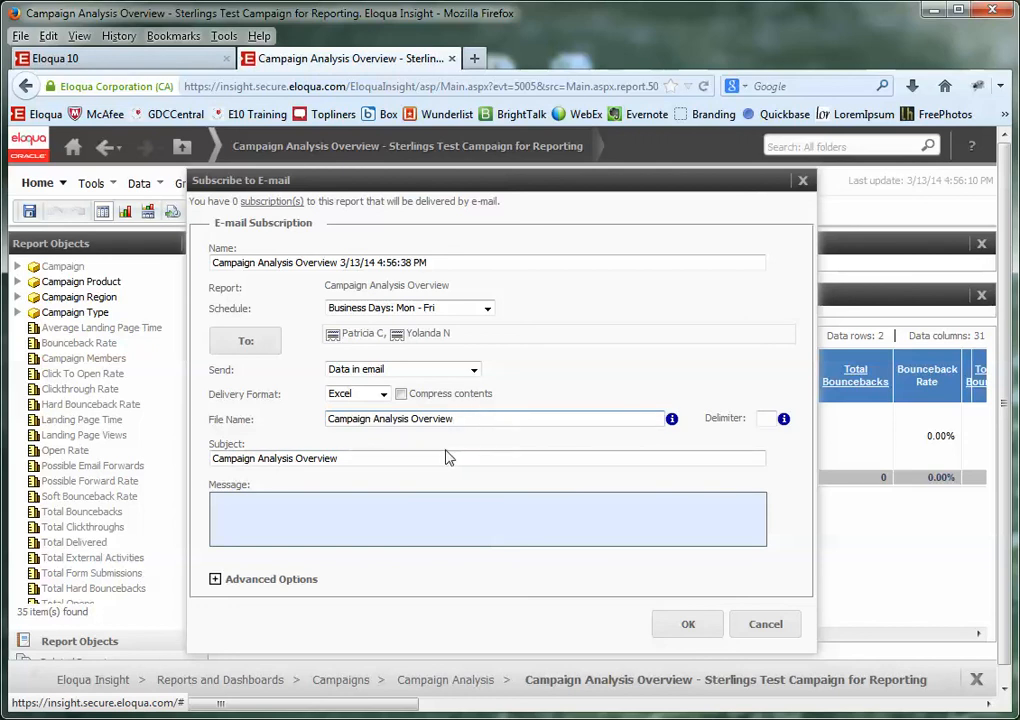
- Append a ' - sterlings test campaign for' suffix to the file name and copy it onto the subject
click(480, 419)
text(- sterling's)
key(BackSpace)
text(s test capmai)
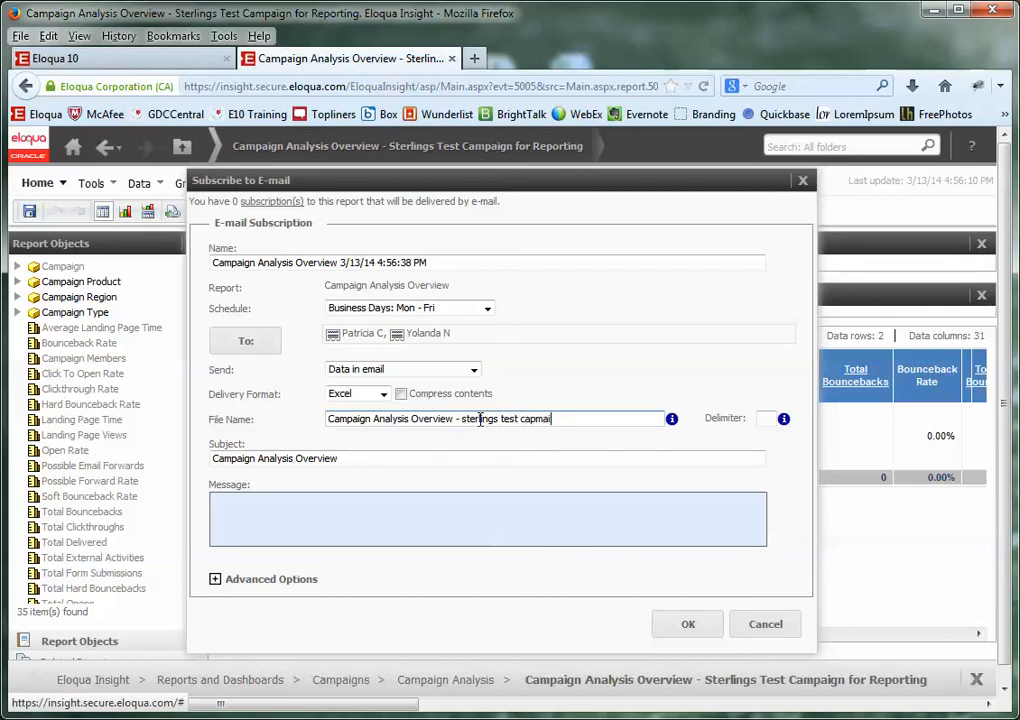
text(gn fo)
key(BackSpace)
key(BackSpace)
key(BackSpace)
key(BackSpace)
key(BackSpace)
key(BackSpace)
text(n for)
drag(637, 420, 447, 418)
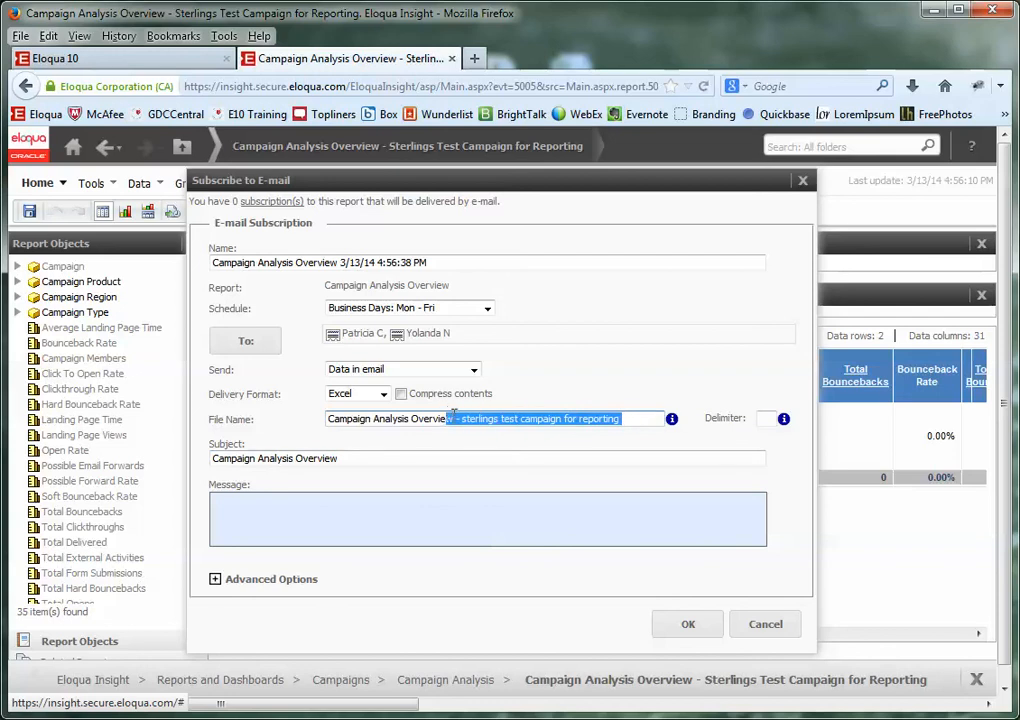
key(ctrl+c)
click(369, 457)
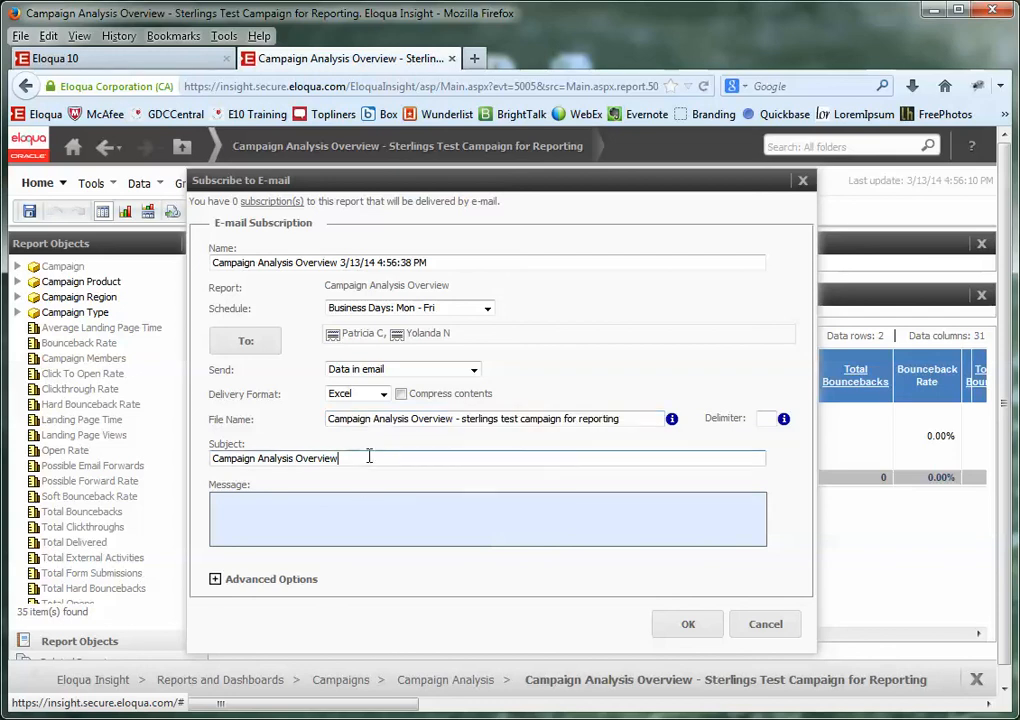
key(ctrl+v)
- Replace the placeholder suffix in file name and subject with '- 14Q1LACAMXEVev_NGFW Roadshow Mexico'
click(461, 420)
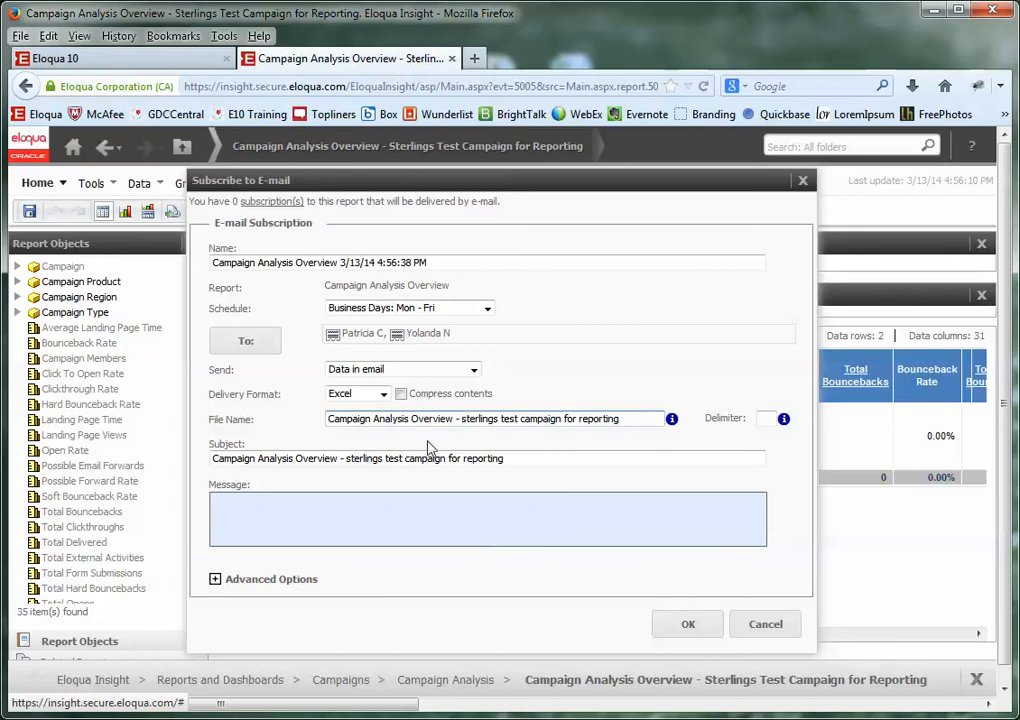
drag(462, 419, 620, 419)
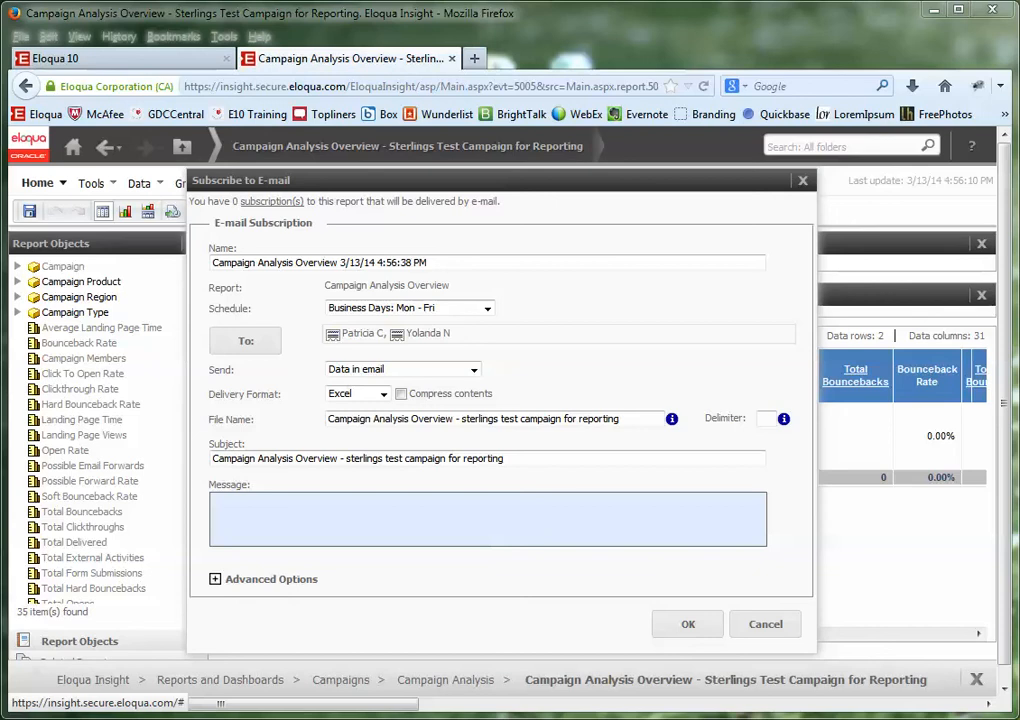
drag(633, 418, 456, 413)
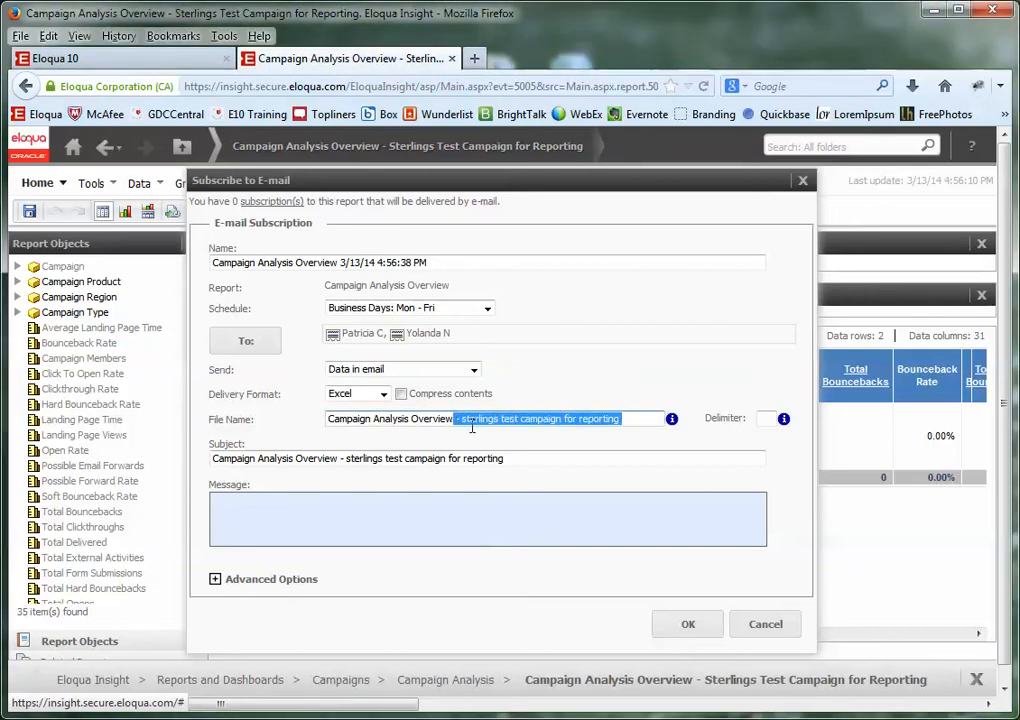
text(-)
key(ctrl+v)
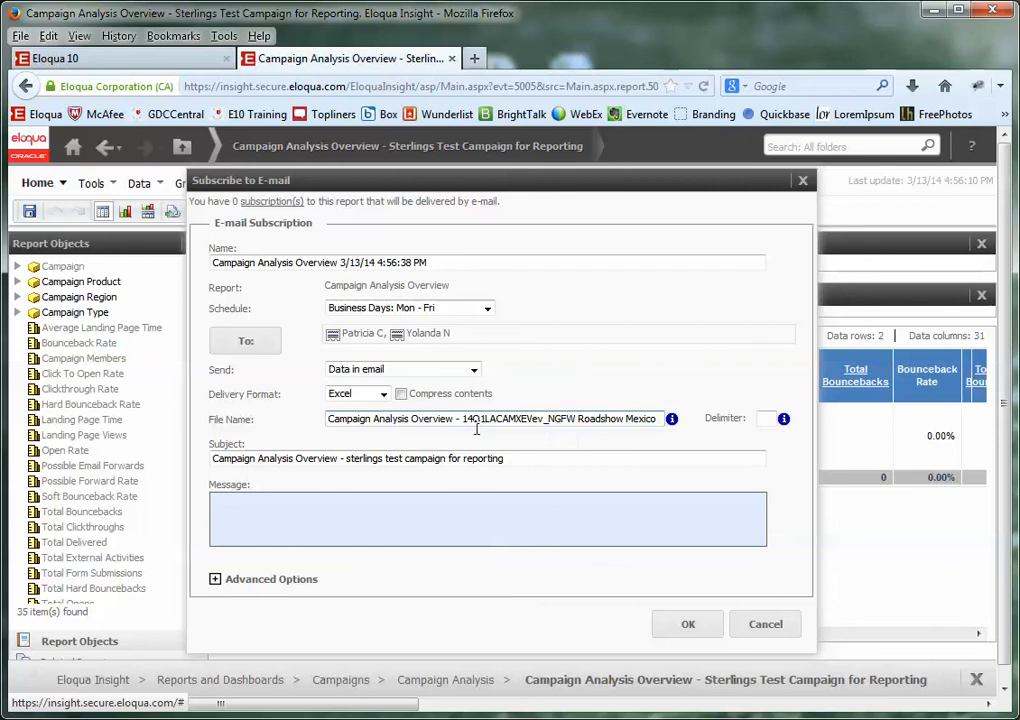
click(491, 460)
drag(505, 460, 346, 469)
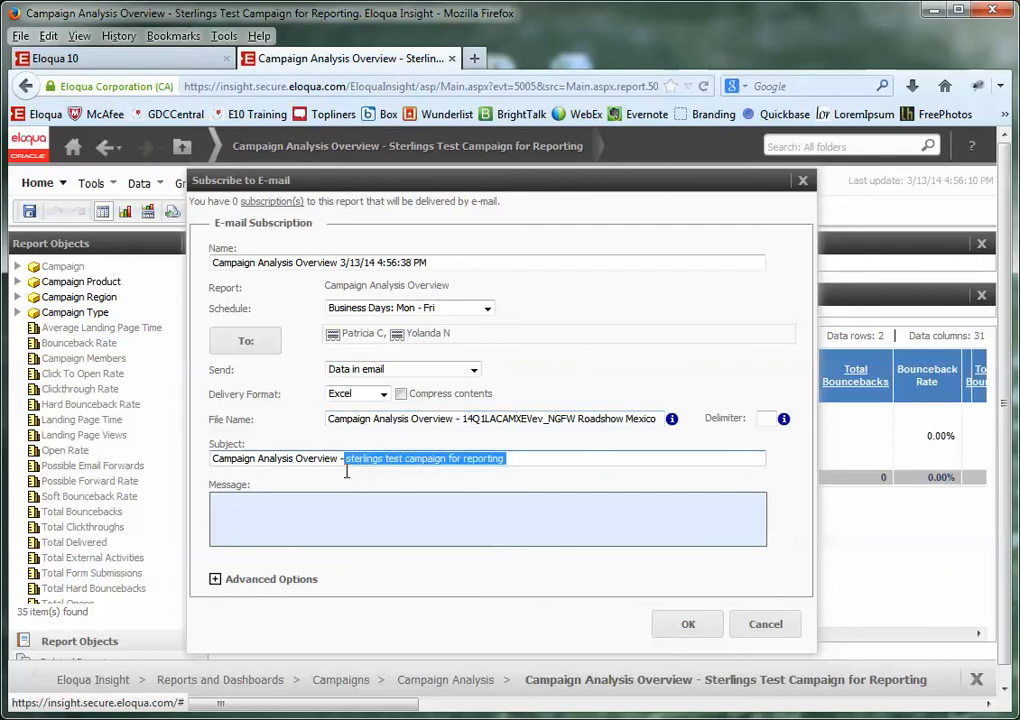
key(BackSpace)
key(ctrl+v)
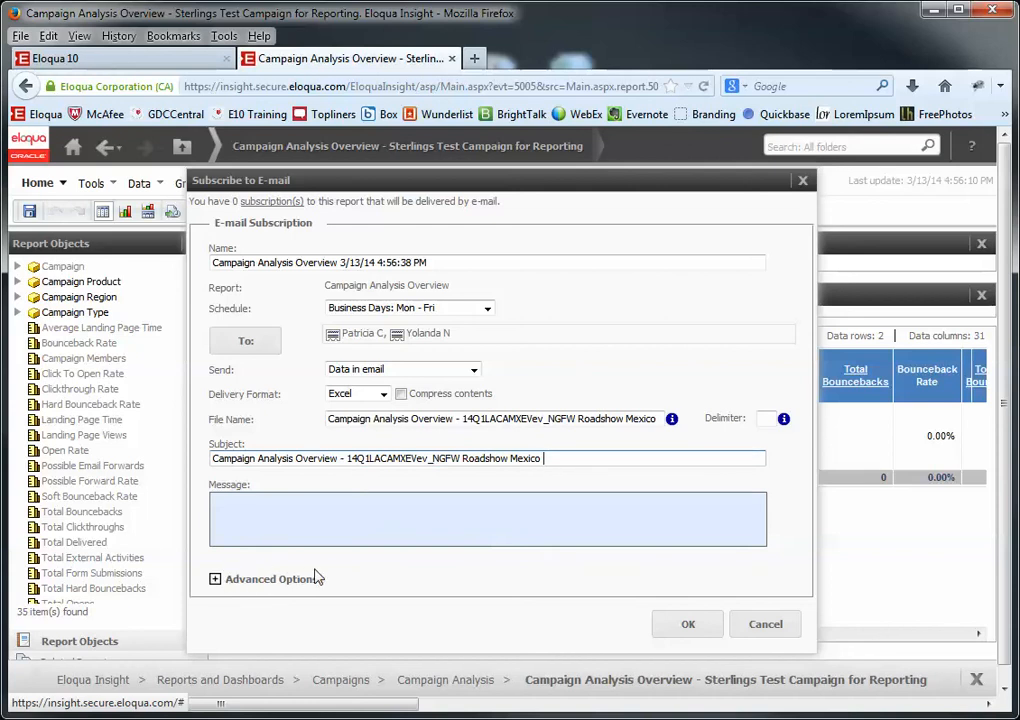
click(213, 579)
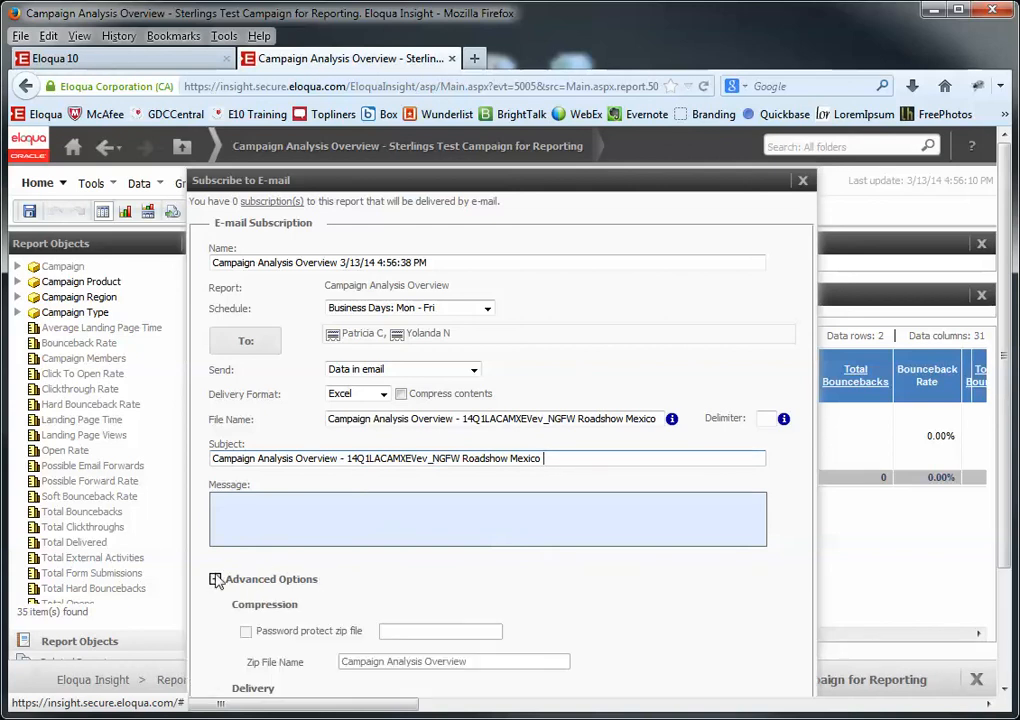
- Enable 'Do not deliver after' and set the subscription's cutoff date to April 7, 2014
scroll(763, 481, down, 3)
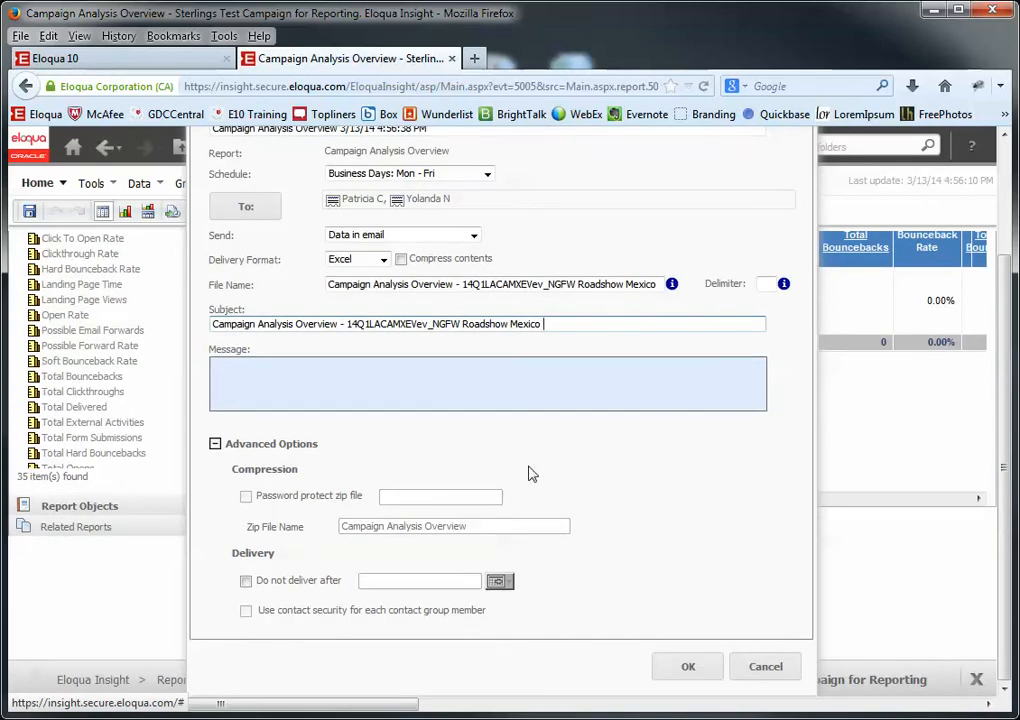
click(246, 581)
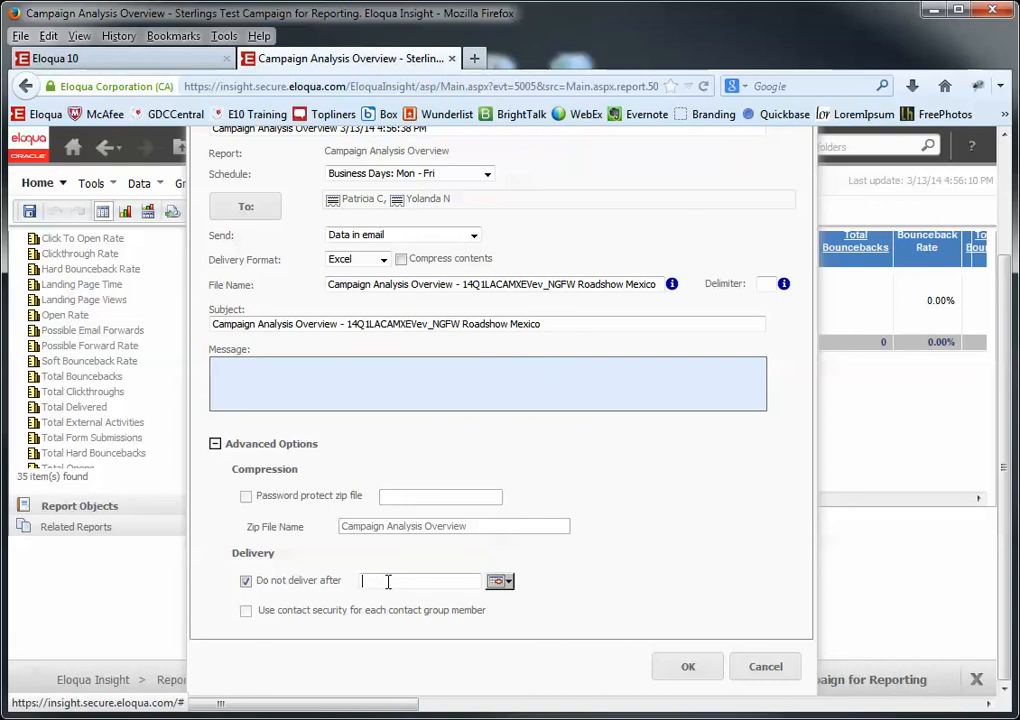
click(502, 581)
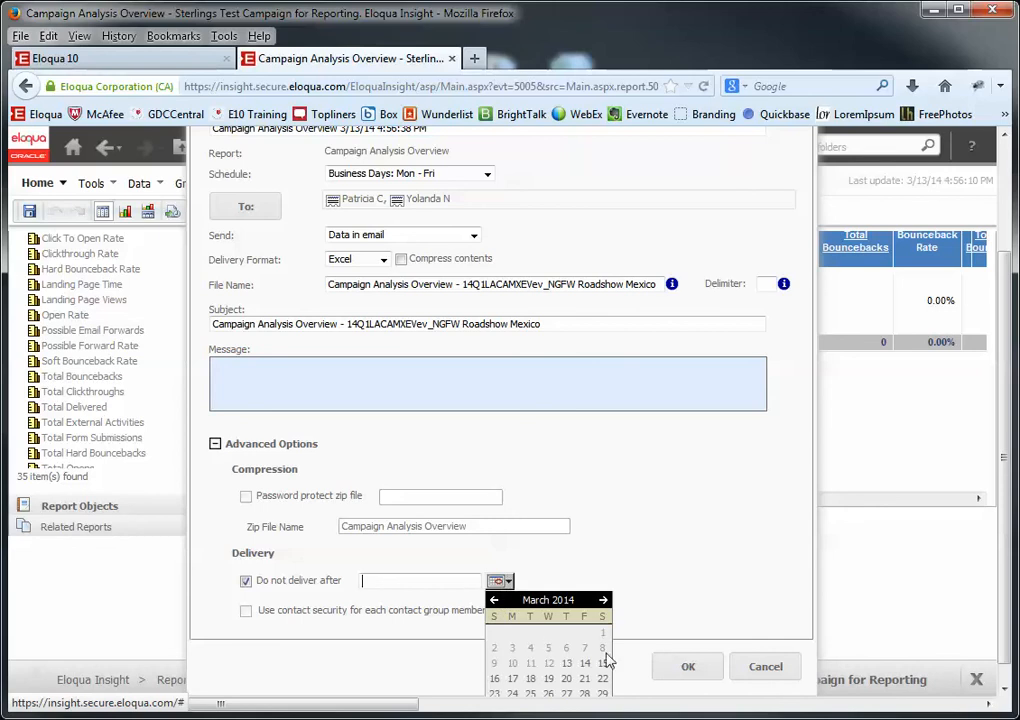
scroll(608, 660, down, 1)
scroll(608, 660, down, 1)
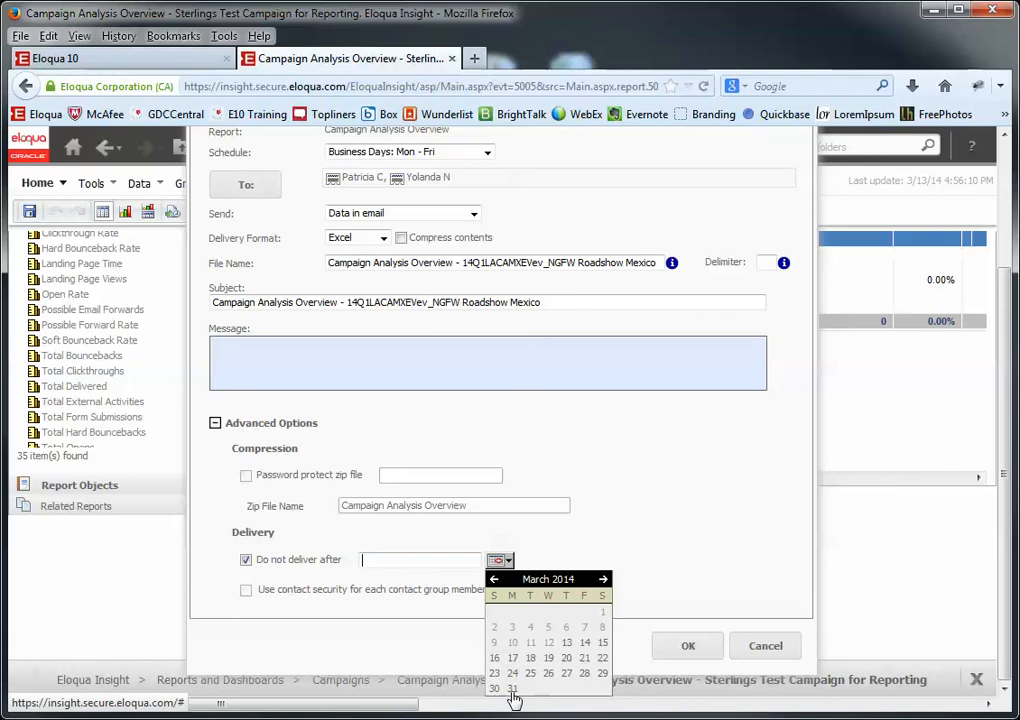
click(603, 580)
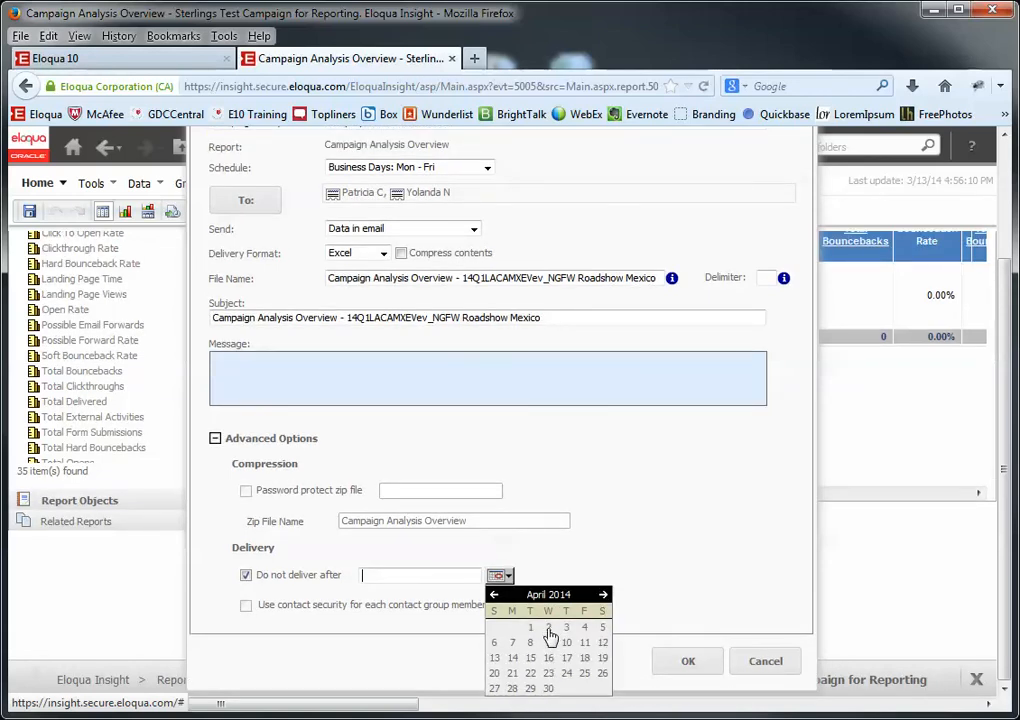
click(493, 594)
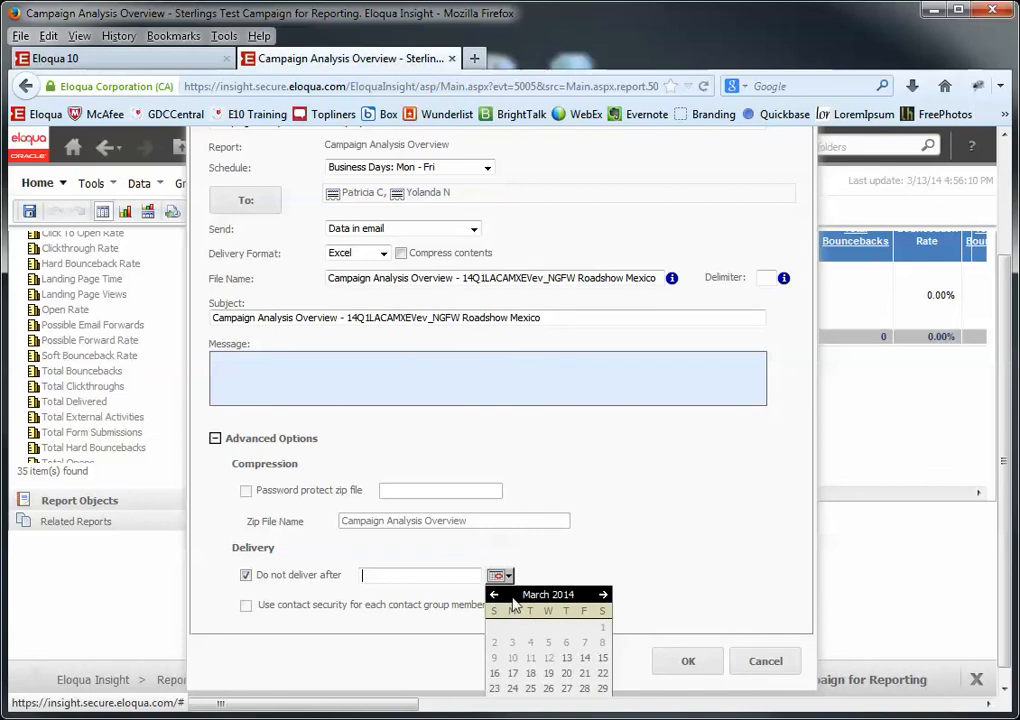
click(603, 581)
click(514, 643)
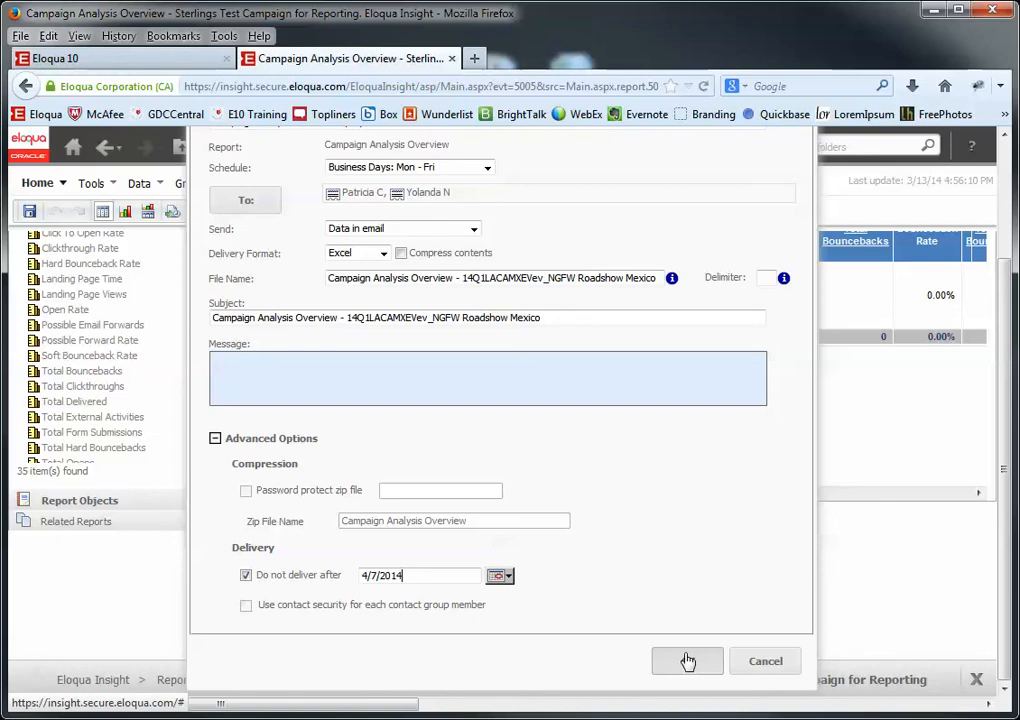
- Save the subscription and scroll across the Campaign Analysis Overview grid to review its columns
click(764, 663)
mouse_move(467, 515)
mouse_down()
mouse_move(530, 526)
mouse_move(444, 501)
mouse_move(463, 506)
mouse_up()
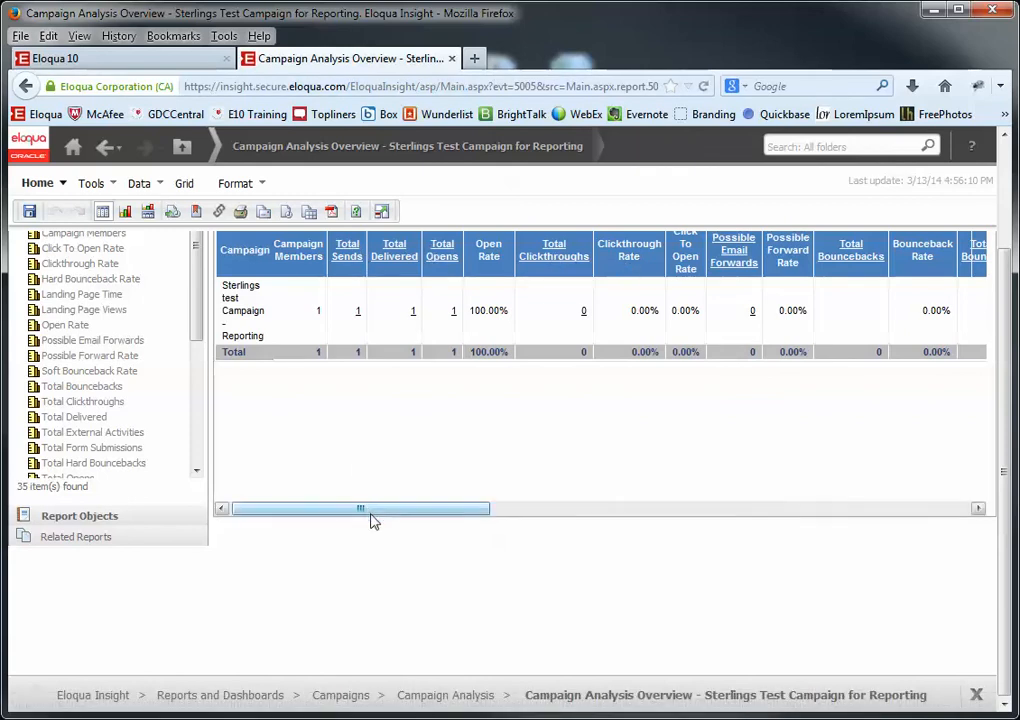
drag(367, 512, 827, 513)
drag(912, 527, 929, 534)
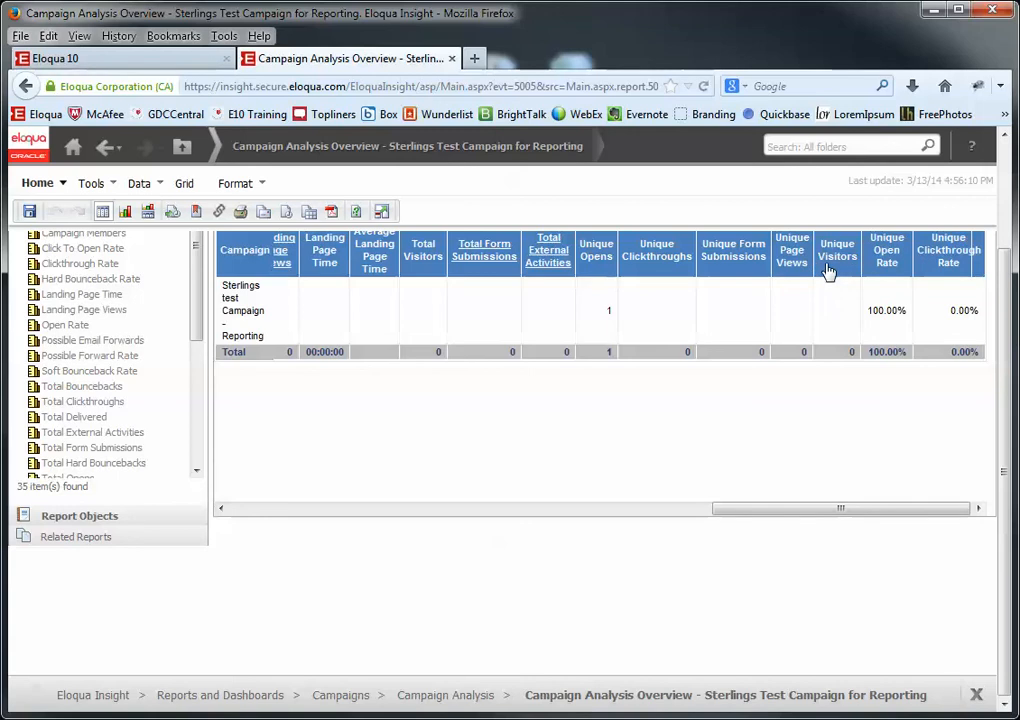
drag(772, 517, 278, 523)
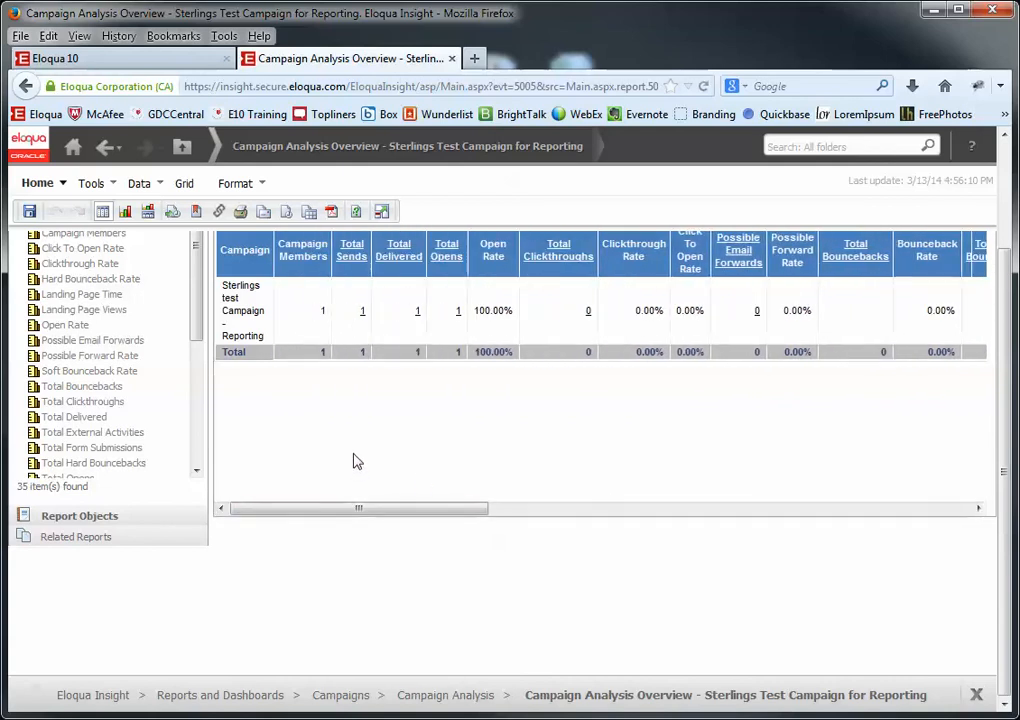